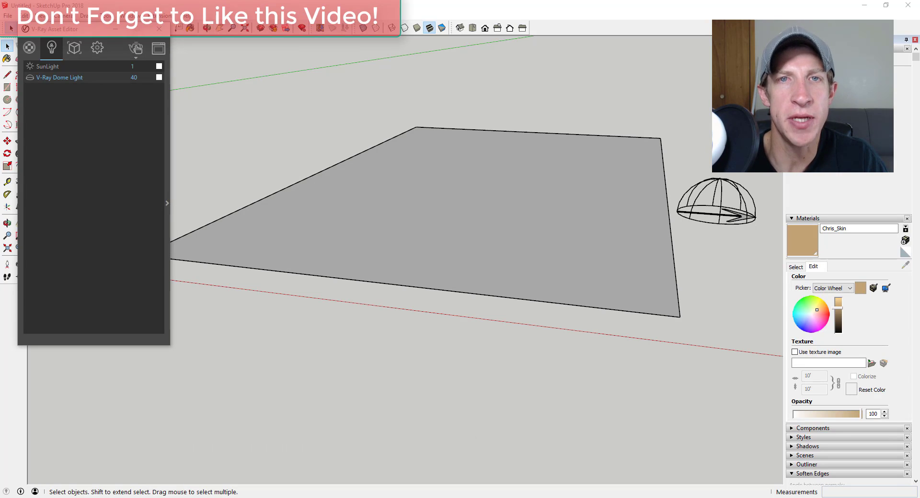
- Switch the V-Ray Asset Editor from Lights to the Materials list, showing Chris_Skin
click(30, 47)
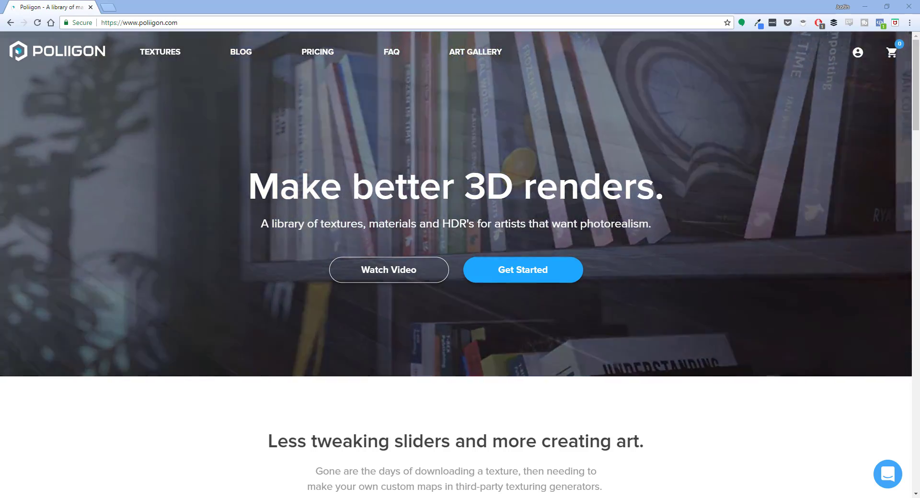
- Dock the Poliigon tab and open Ground Tire Tracks 001 from the Free Textures grid
drag(919, 72, 144, 7)
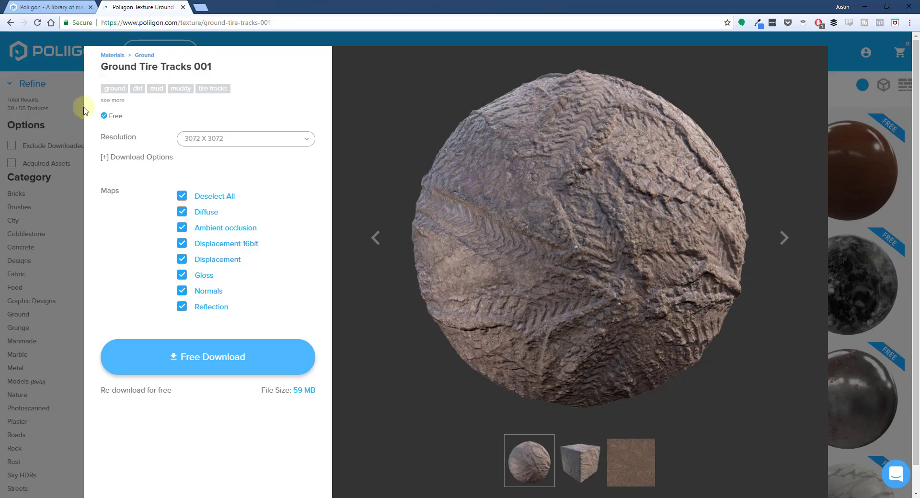
click(32, 132)
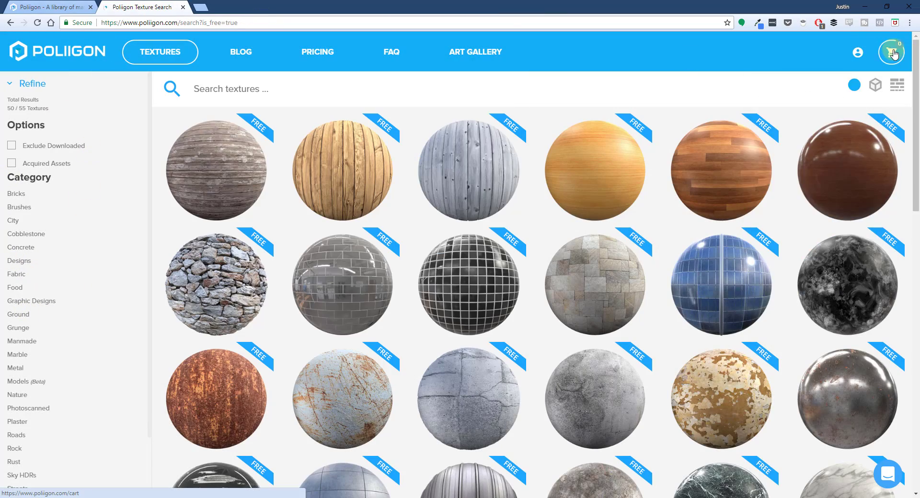
mouse_move(139, 56)
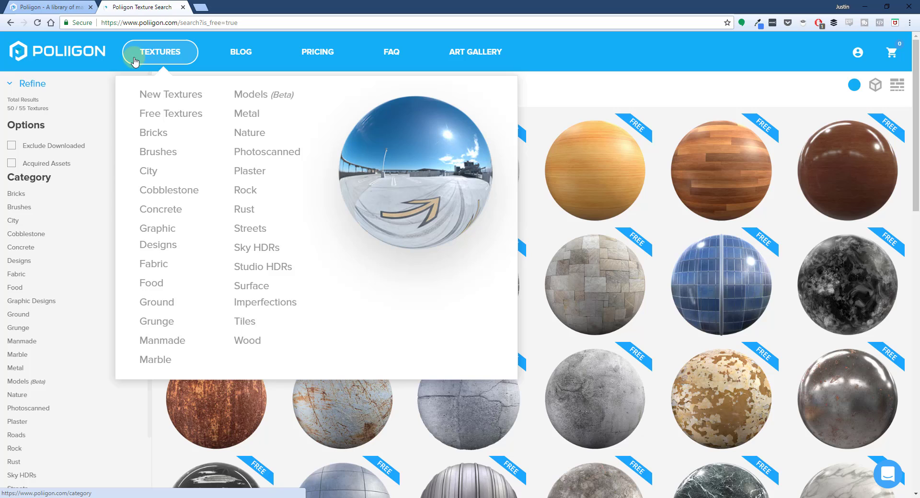
click(165, 115)
scroll(384, 230, down, 8)
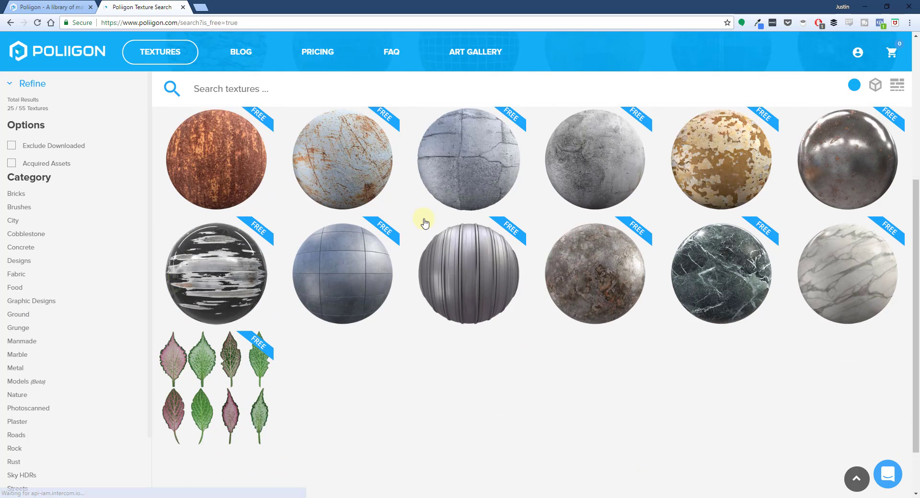
scroll(501, 245, down, 2)
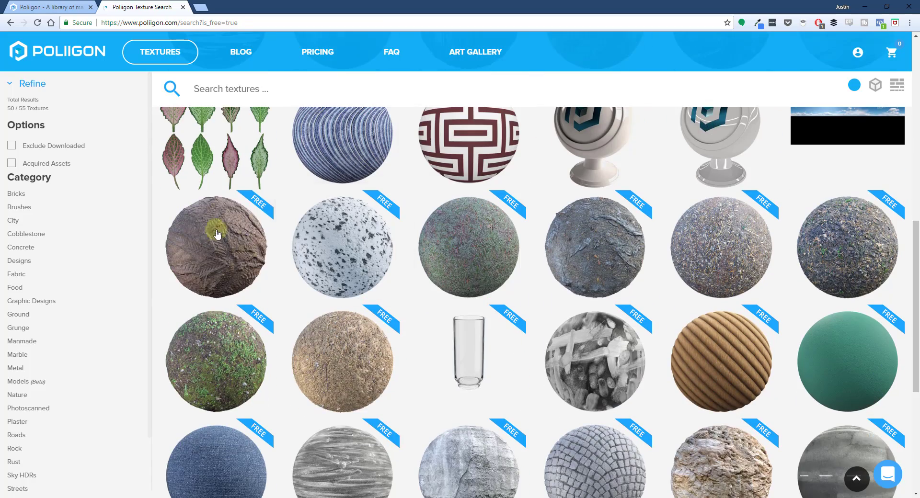
click(216, 230)
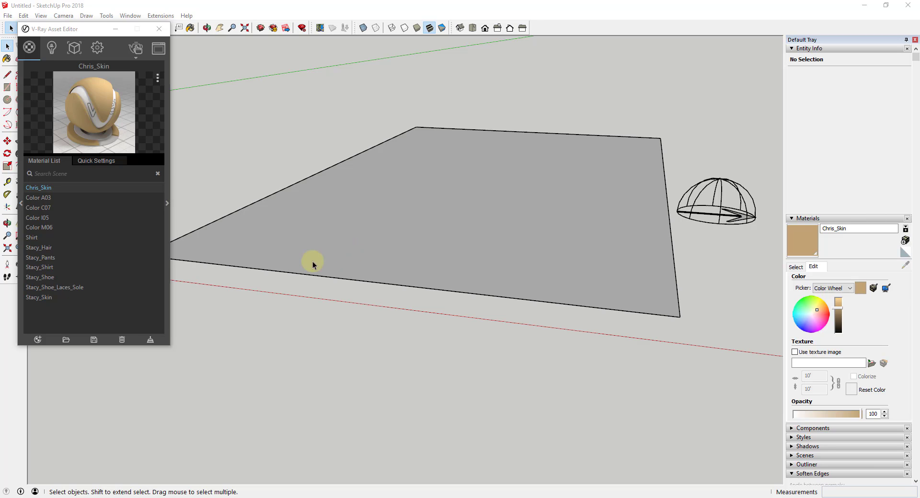
- Add a new Generic V-Ray material and rename it Poliigon Muddy Road
click(36, 341)
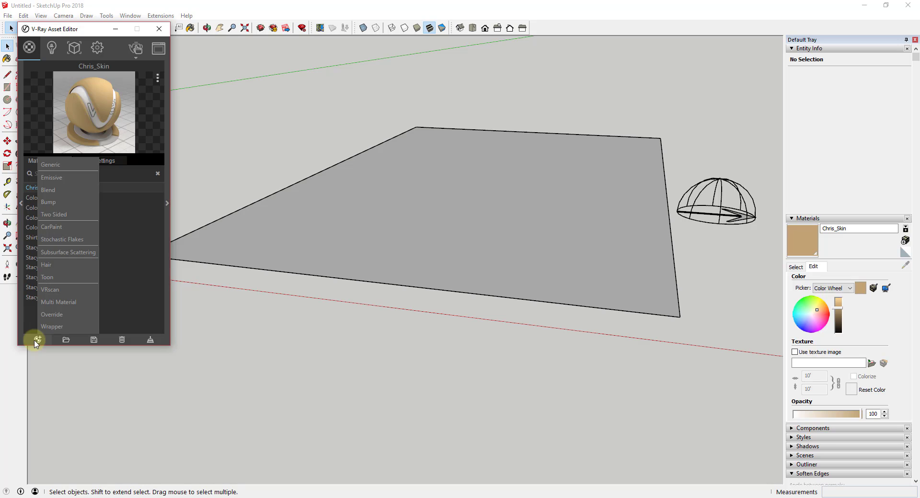
click(53, 165)
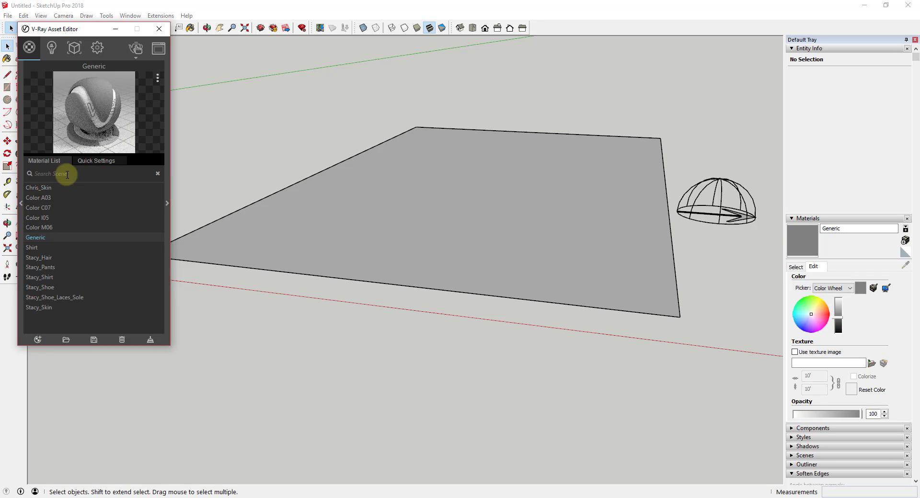
double_click(46, 237)
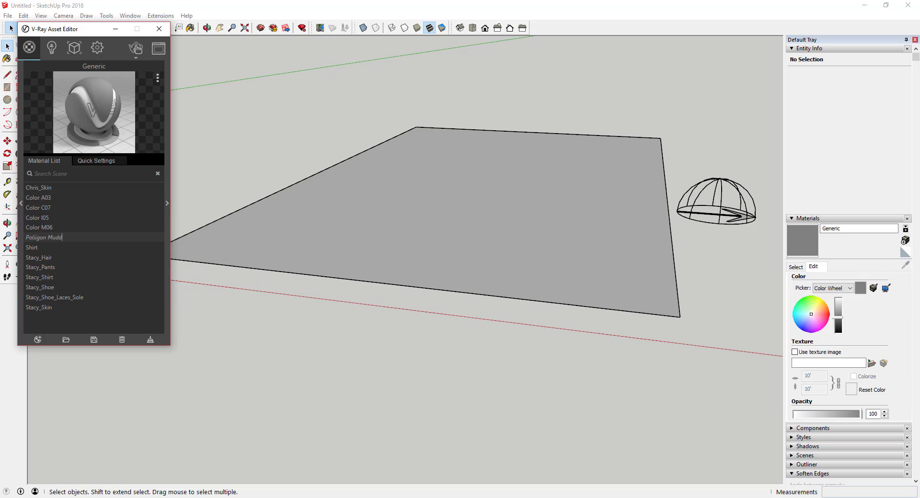
key(Return)
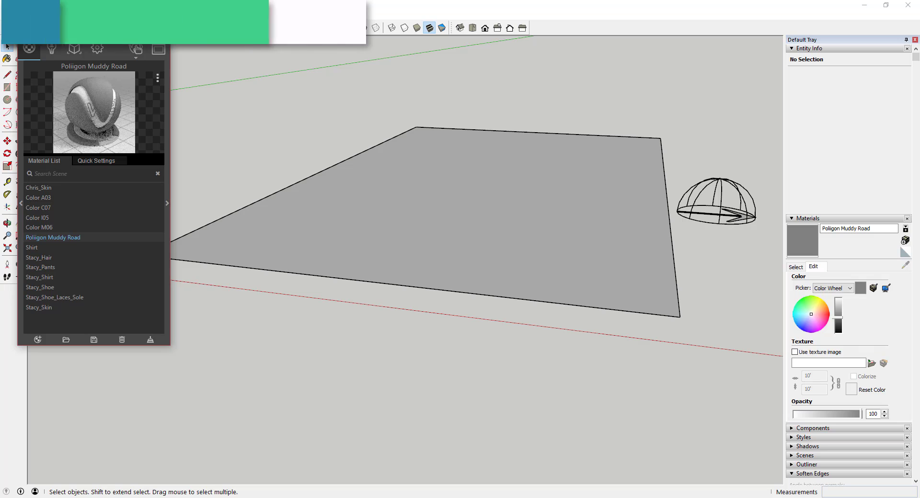
- Select the flat ground plane as a whole group
click(472, 229)
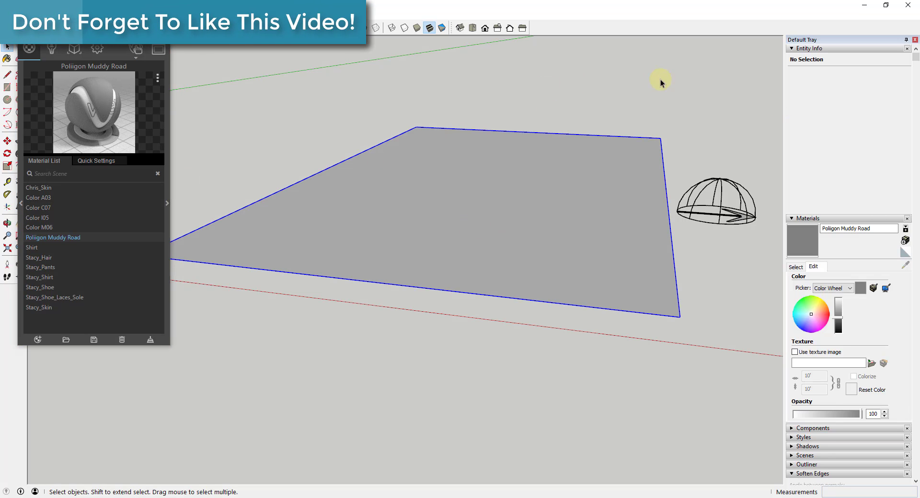
triple_click(547, 218)
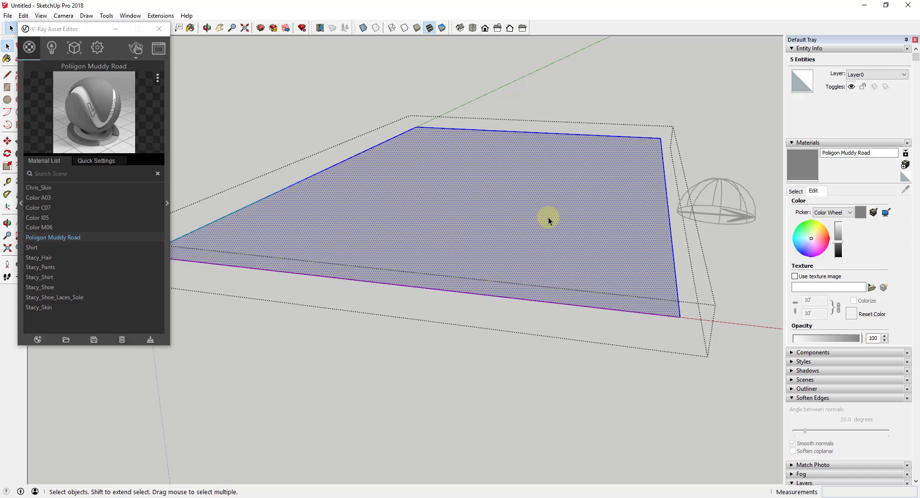
key(Escape)
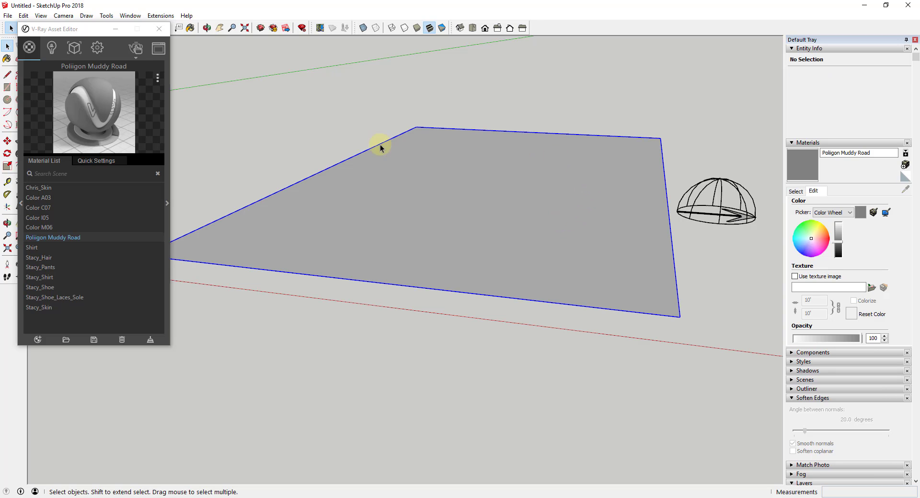
click(380, 148)
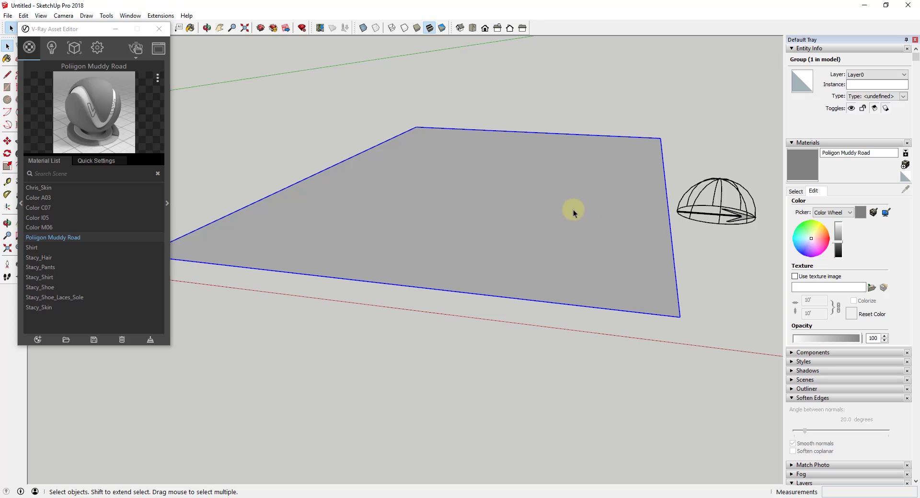
- Apply Poliigon Muddy Road to the selected plane and expand the editor's settings pane
right_click(64, 241)
click(83, 258)
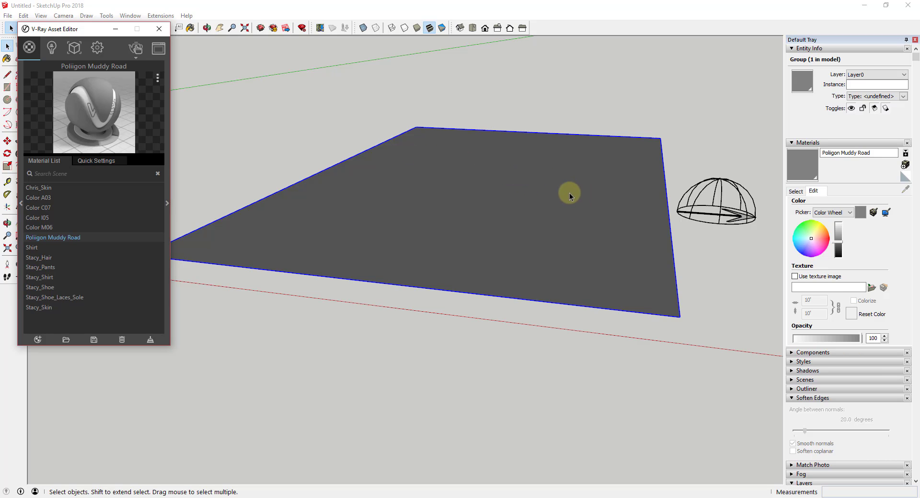
click(167, 204)
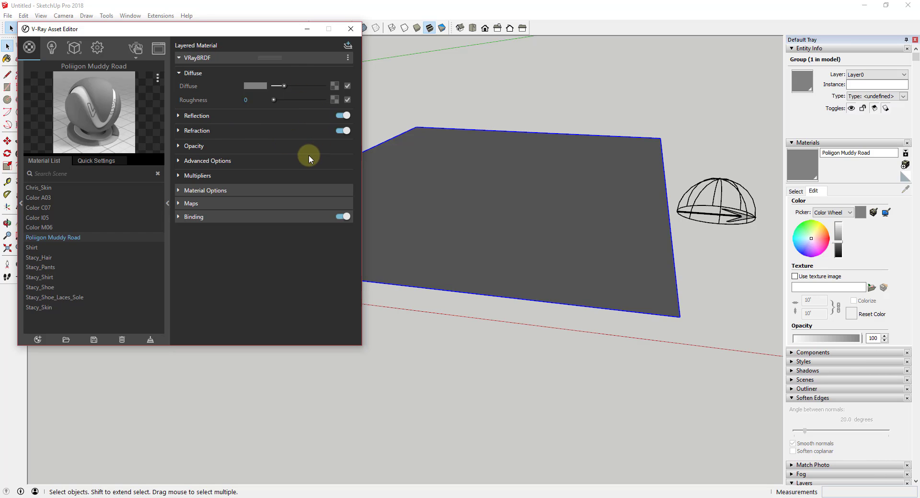
- Load GroundTireTracks001_COL_3K as a Bitmap in the Poliigon Muddy Road diffuse slot
click(335, 86)
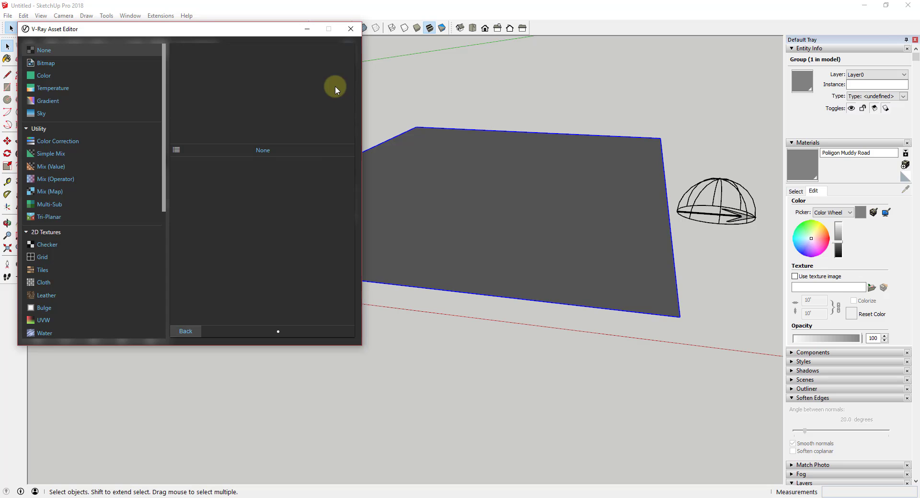
click(44, 64)
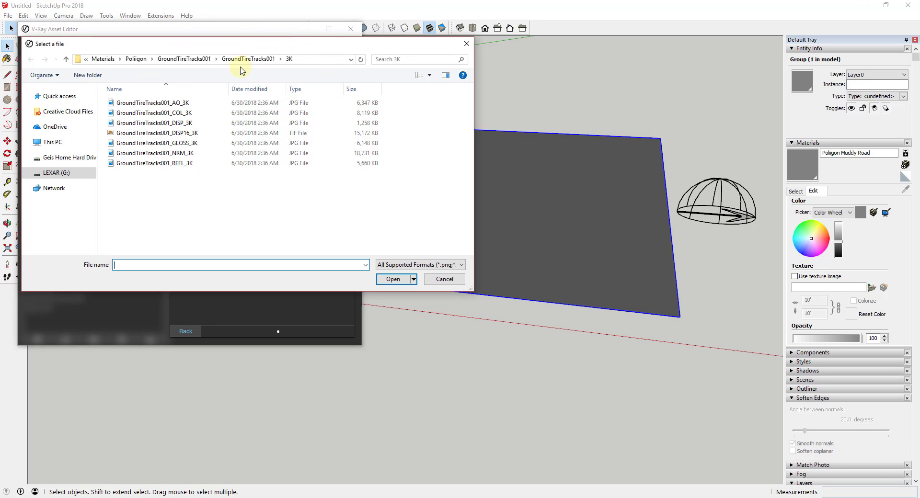
double_click(187, 117)
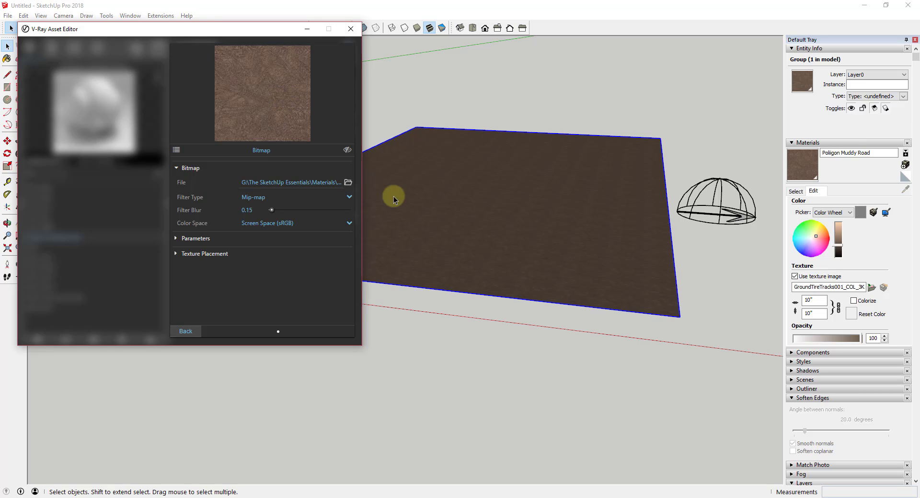
- Orbit and zoom around the ground plane to inspect the small 10-inch texture tiles
scroll(505, 269, up, 3)
middle_drag(519, 238, 559, 244)
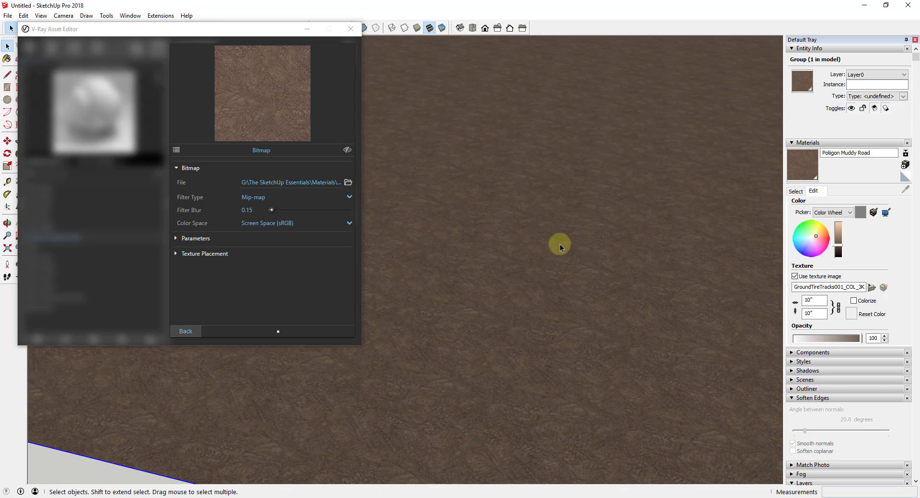
scroll(554, 208, down, 2)
scroll(554, 208, down, 2)
scroll(559, 159, up, 2)
scroll(563, 154, down, 2)
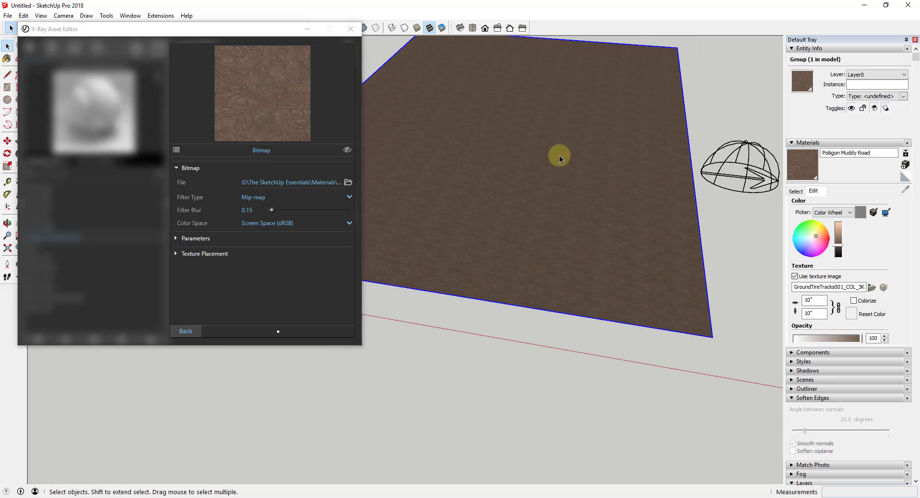
scroll(559, 155, up, 1)
middle_drag(559, 133, 584, 154)
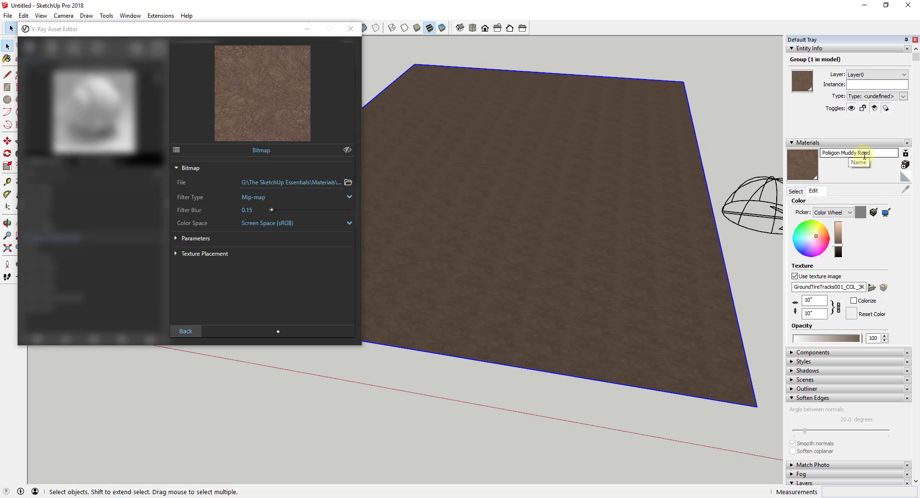
- Change the texture width from 10" to 10' and return to the material settings
click(820, 301)
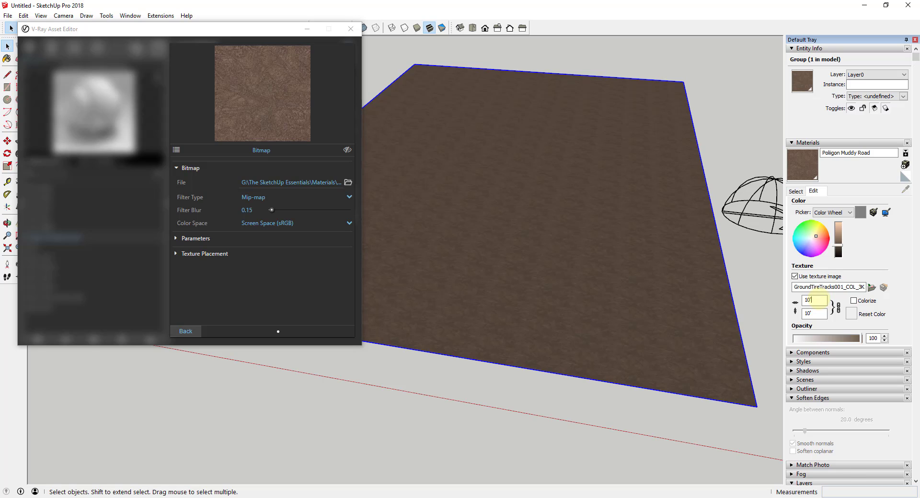
middle_drag(568, 201, 593, 234)
drag(581, 211, 623, 225)
key(space)
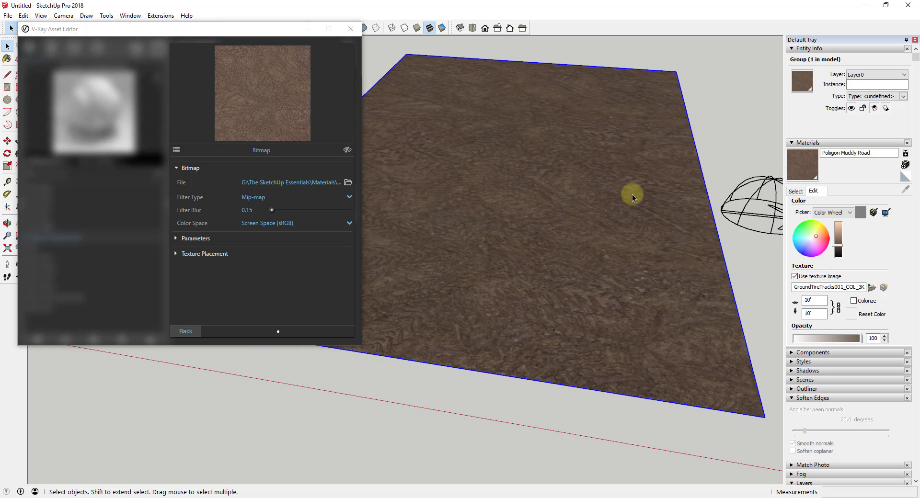
middle_drag(631, 195, 509, 287)
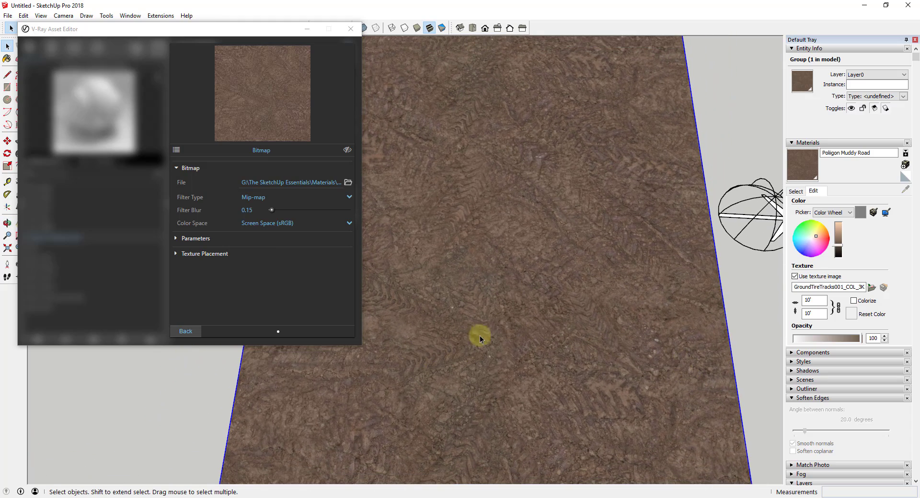
middle_drag(618, 311, 582, 211)
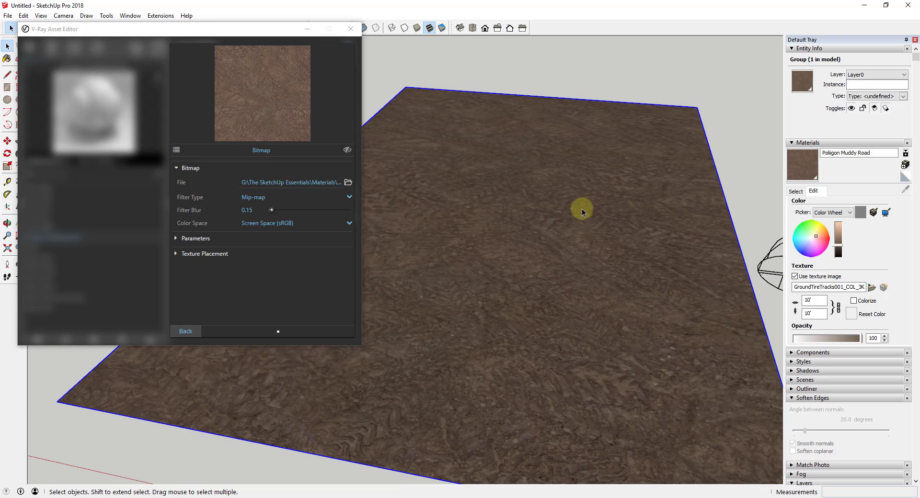
click(186, 331)
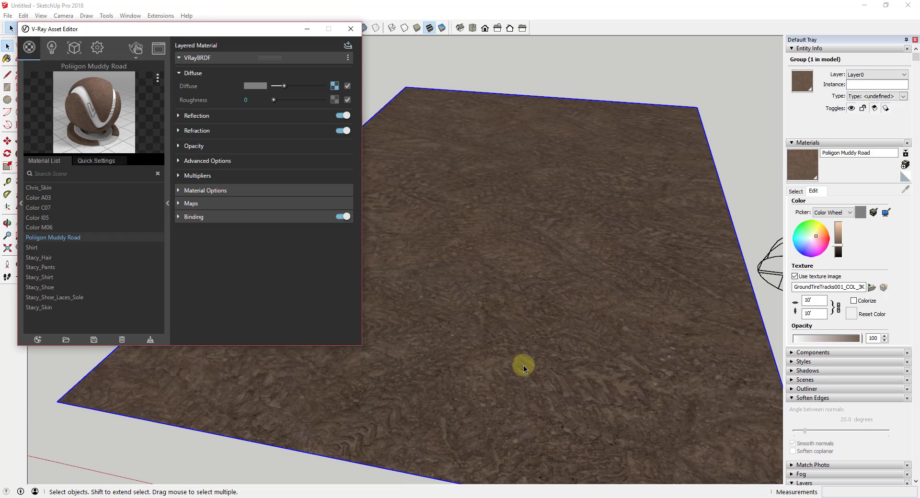
- Start a V-Ray interactive render and orbit the viewport until the horizon and sky appear
scroll(524, 366, up, 4)
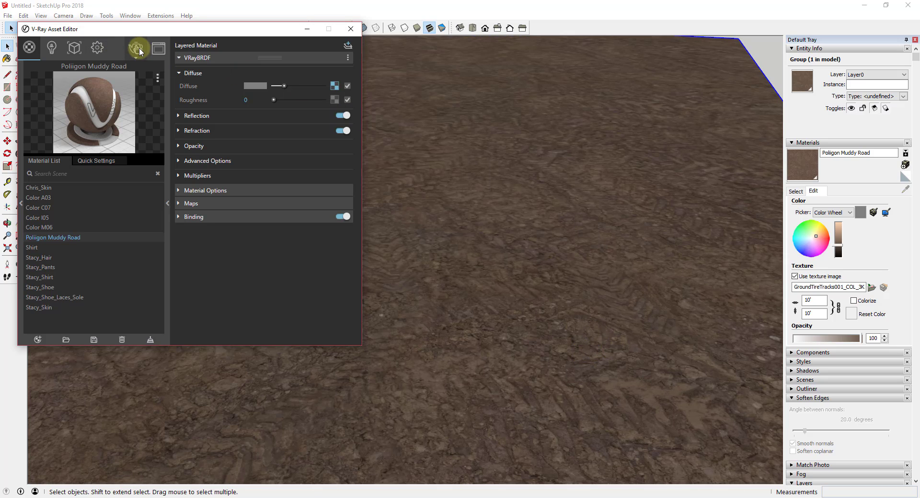
click(140, 51)
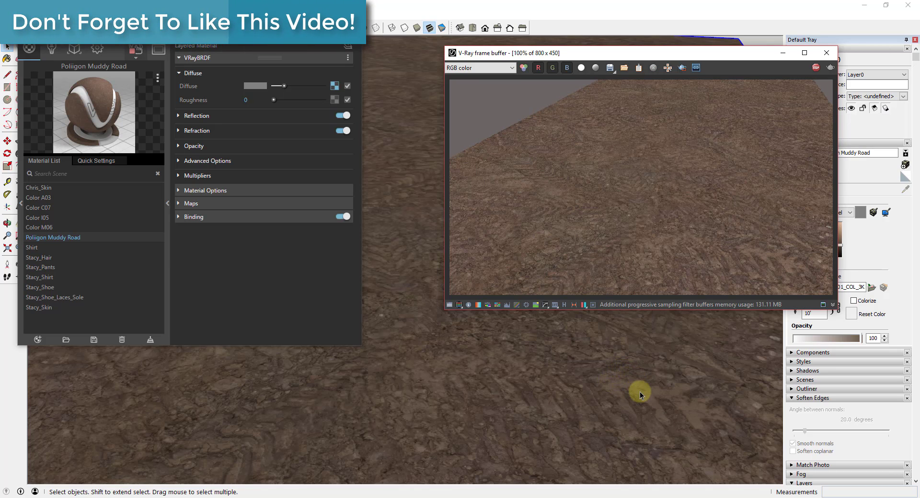
mouse_move(640, 390)
middle_down()
mouse_move(637, 356)
mouse_move(694, 405)
mouse_move(620, 382)
mouse_move(691, 418)
middle_up()
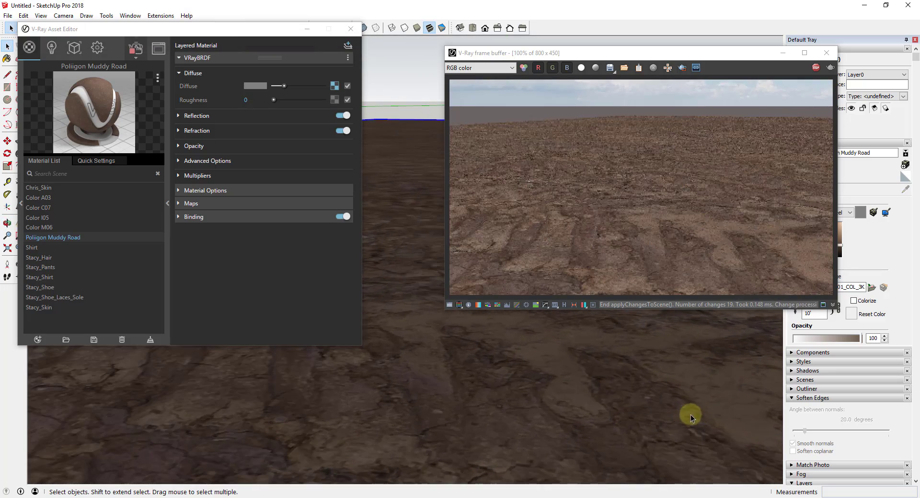
middle_drag(528, 368, 703, 389)
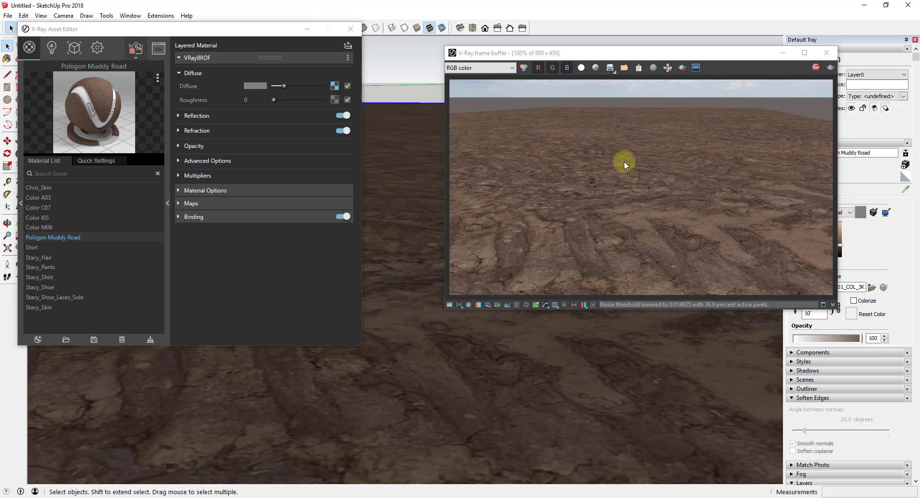
mouse_move(637, 378)
middle_down()
mouse_move(626, 267)
mouse_move(600, 402)
mouse_move(600, 383)
mouse_move(703, 389)
mouse_move(580, 352)
middle_up()
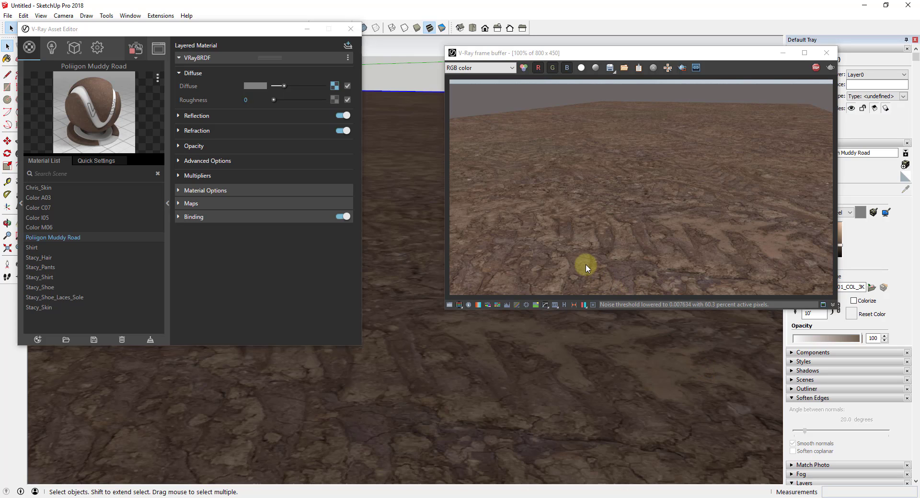
- Under Maps > Bump/Normal Mapping, set the mode to Normal Map and choose a Bitmap for it
click(179, 205)
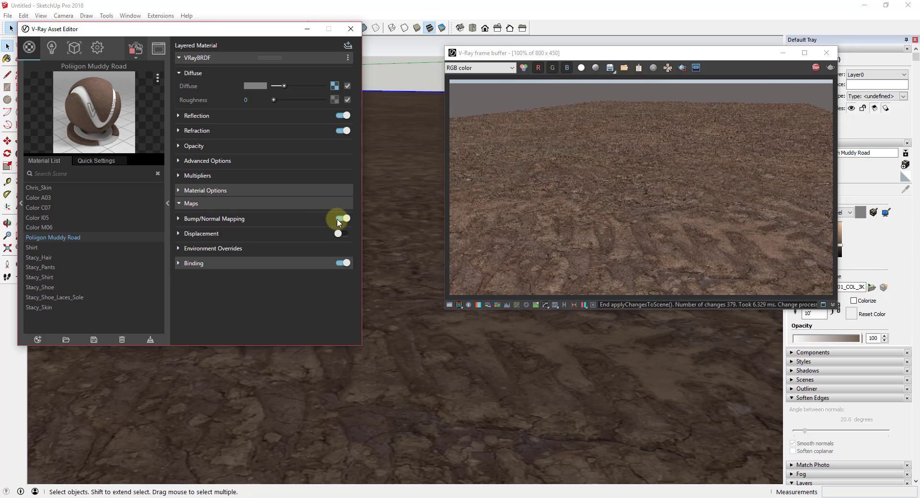
click(177, 218)
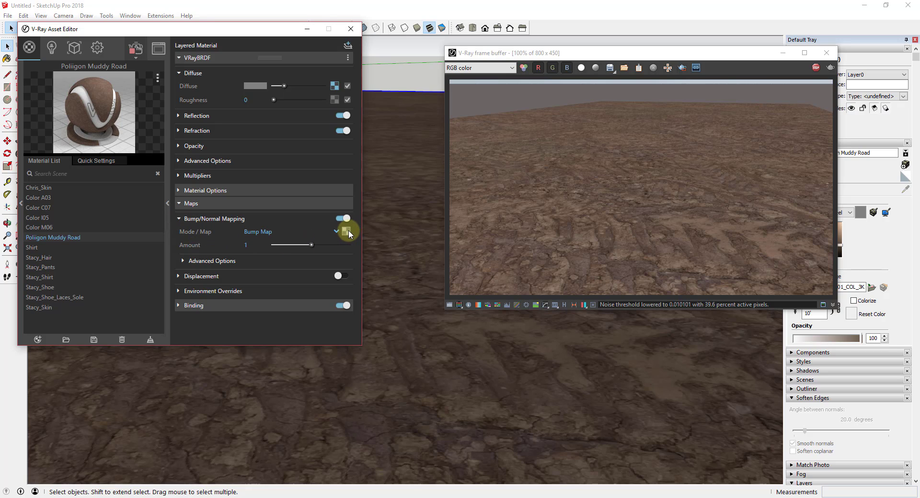
click(279, 233)
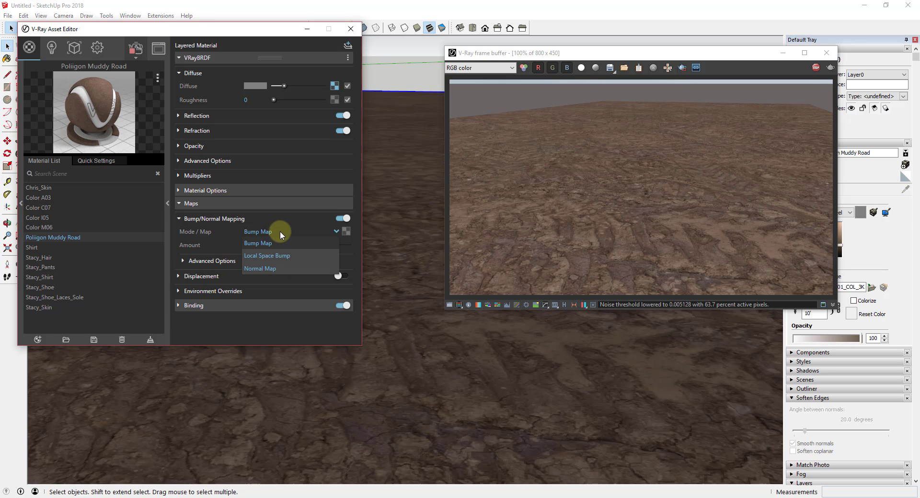
click(277, 268)
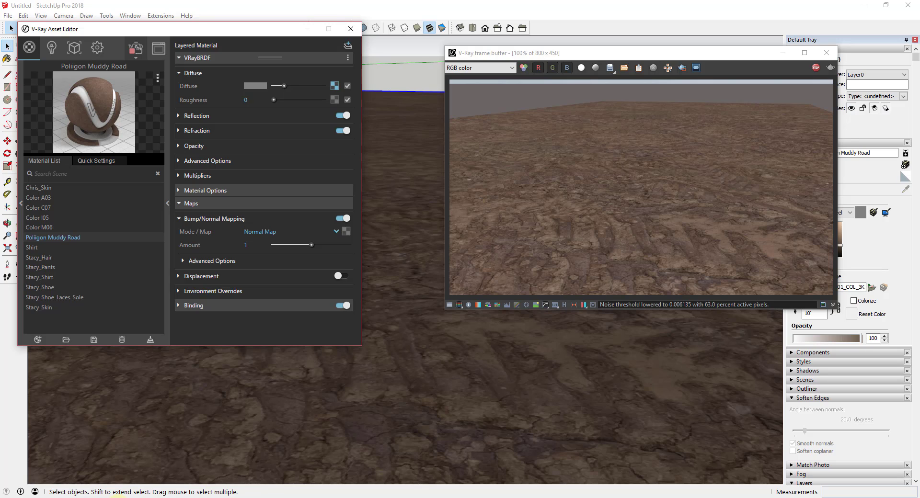
click(347, 232)
click(48, 64)
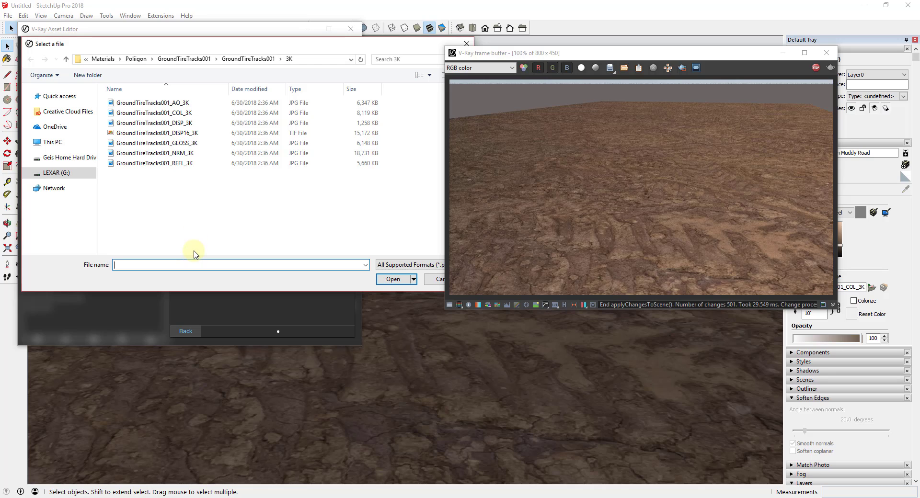
- Load GroundTireTracks001_NRM_3K as the normal map with Rendering Space (Linear) colour space
double_click(178, 154)
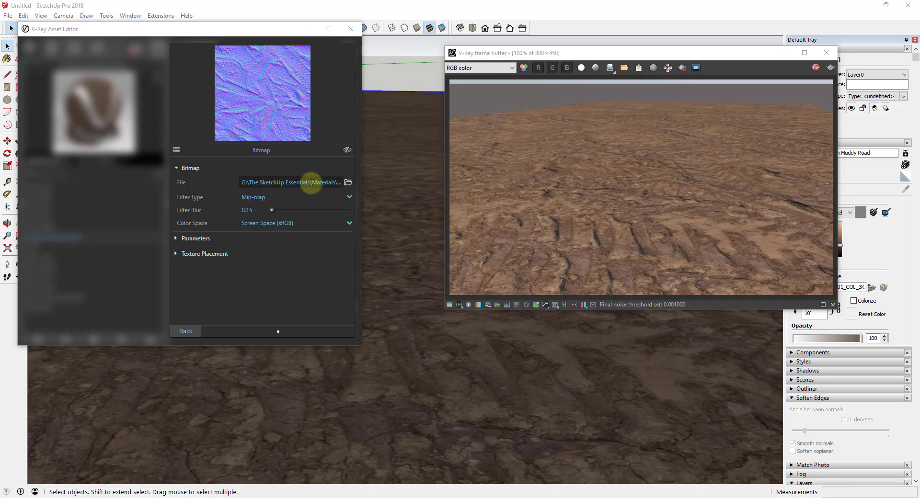
click(288, 223)
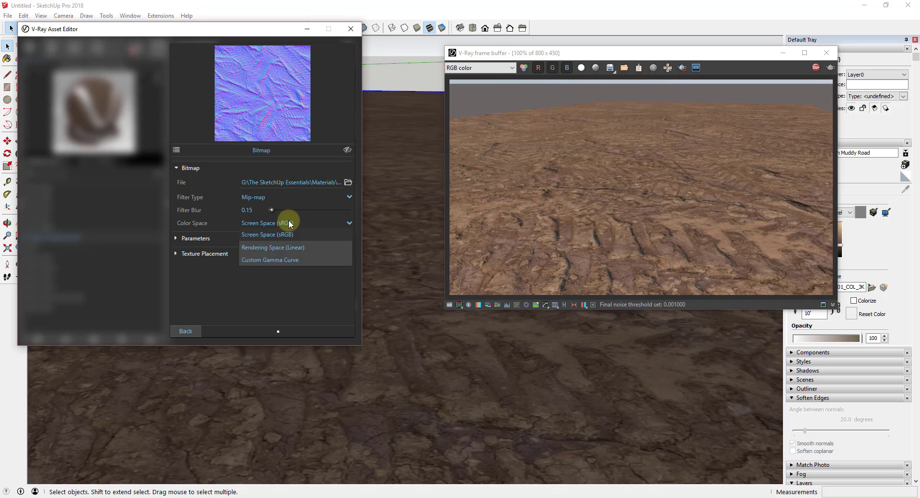
click(300, 248)
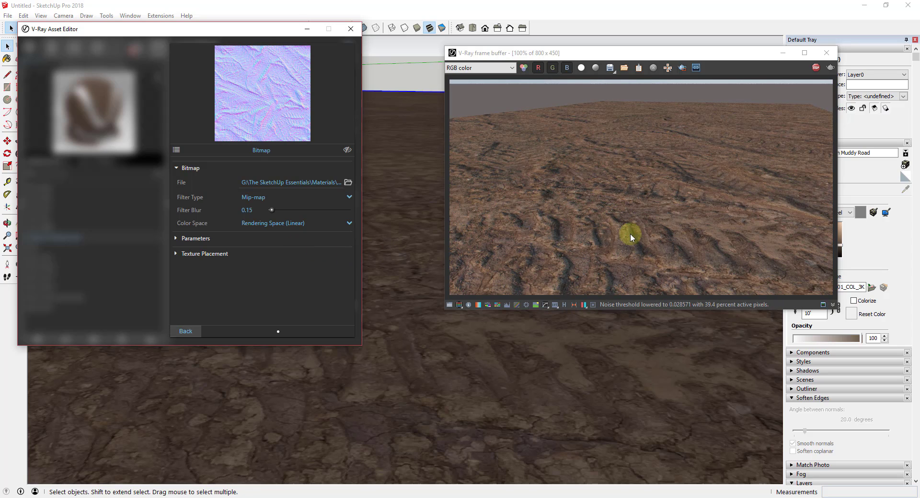
click(269, 223)
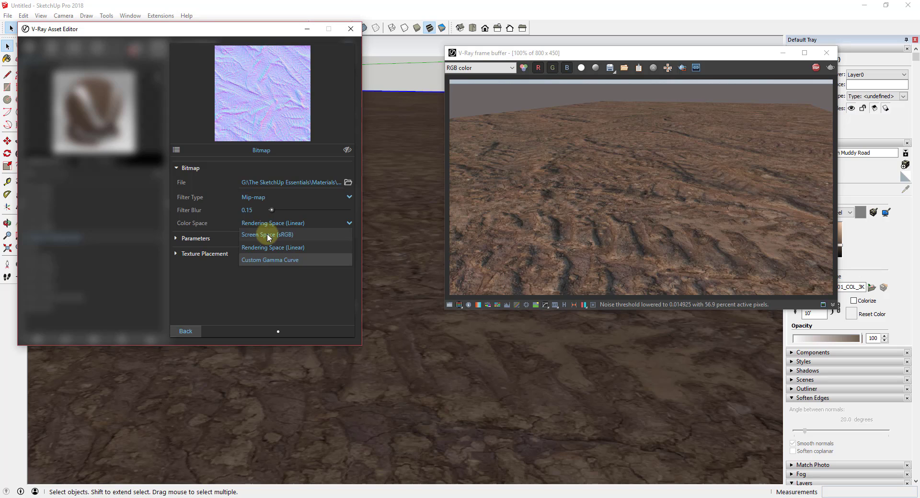
click(267, 235)
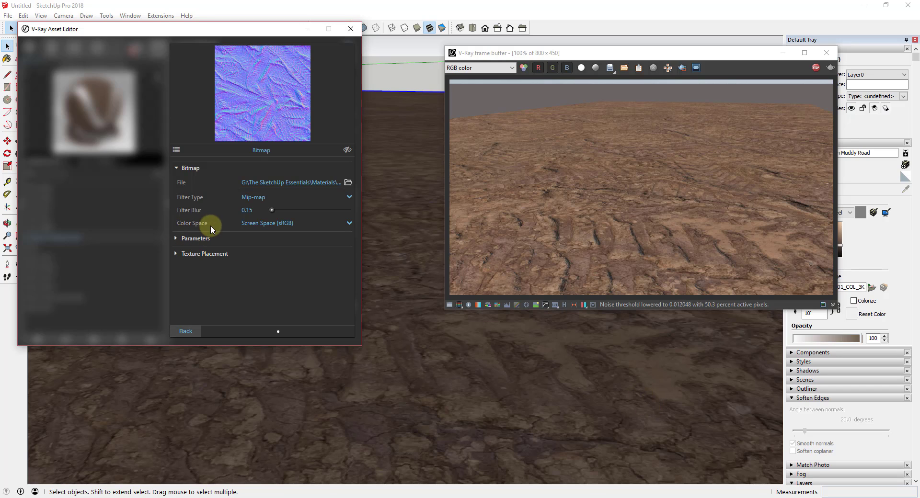
click(271, 223)
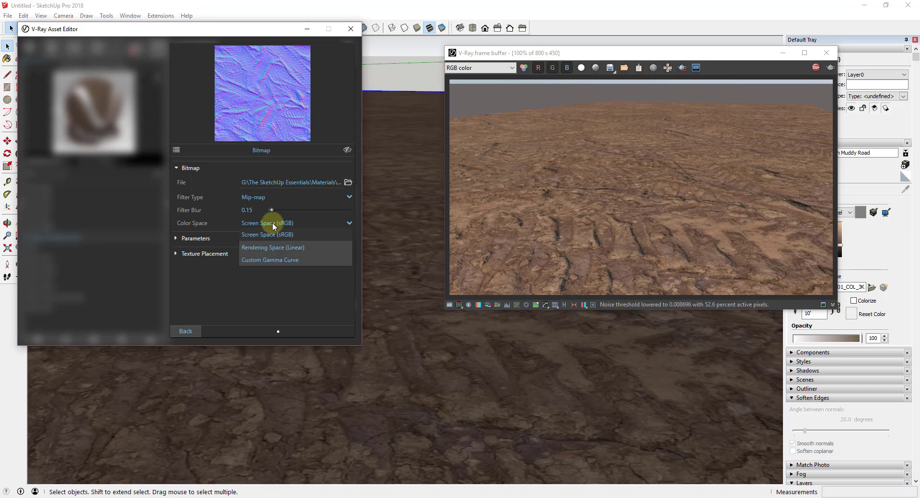
click(275, 248)
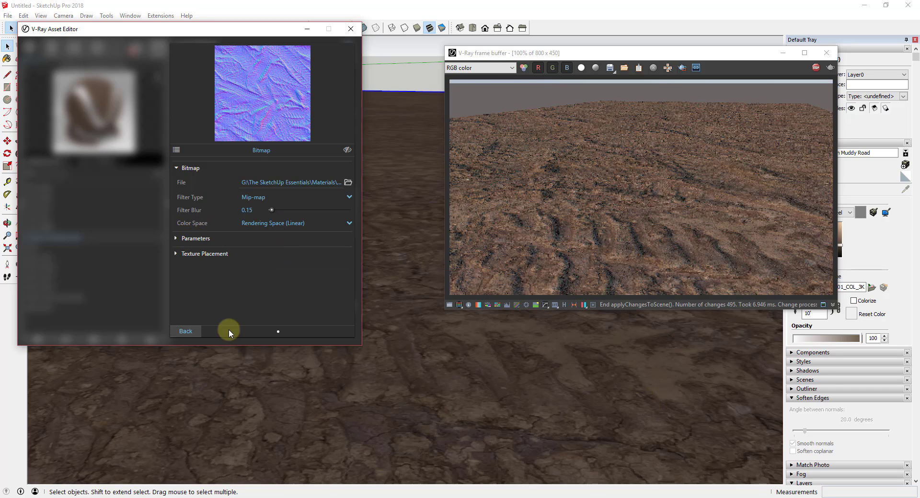
click(185, 331)
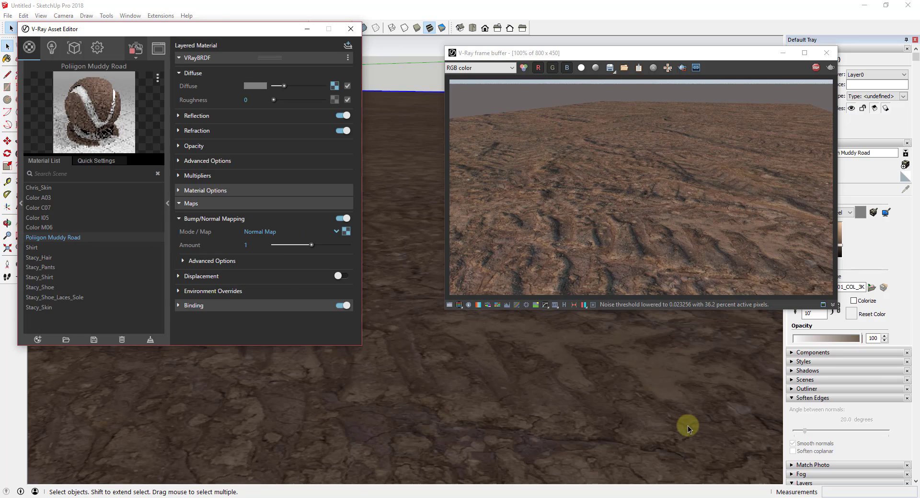
mouse_move(688, 427)
middle_down()
mouse_move(672, 382)
mouse_move(666, 416)
middle_up()
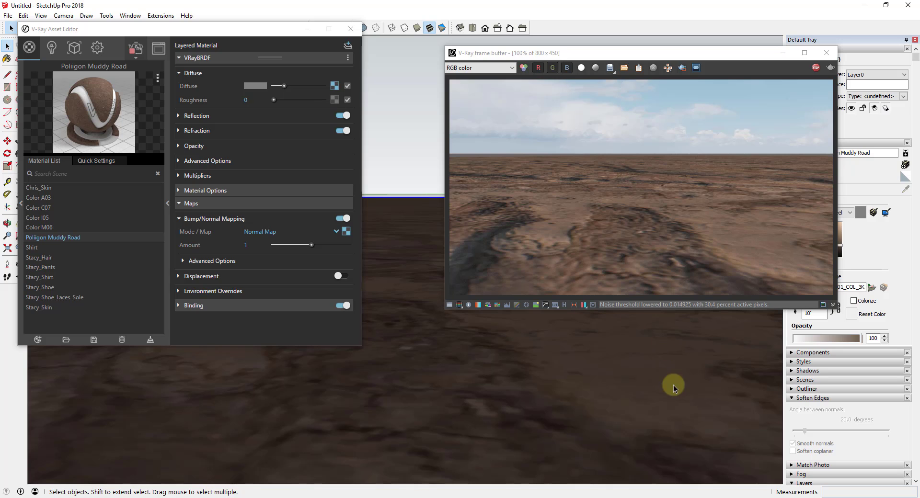
- Turn off the diffuse texture to view the normal-map relief on plain grey ground
click(349, 87)
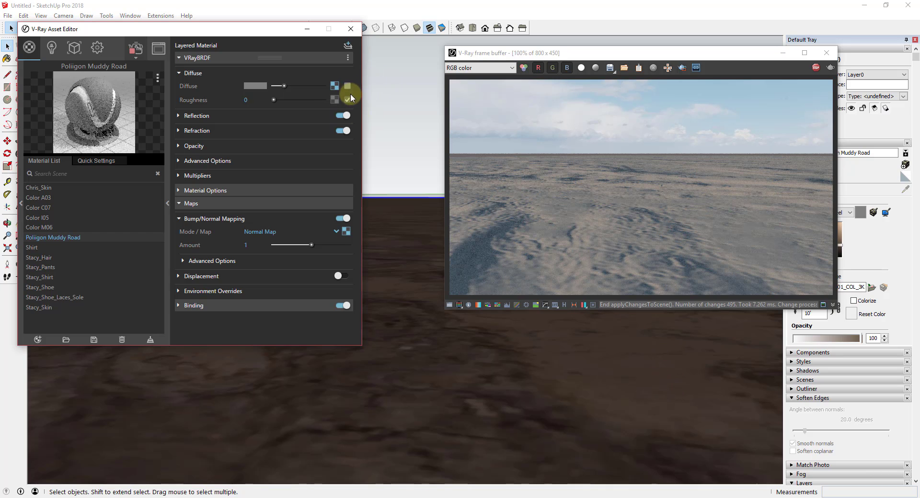
middle_drag(683, 375, 673, 400)
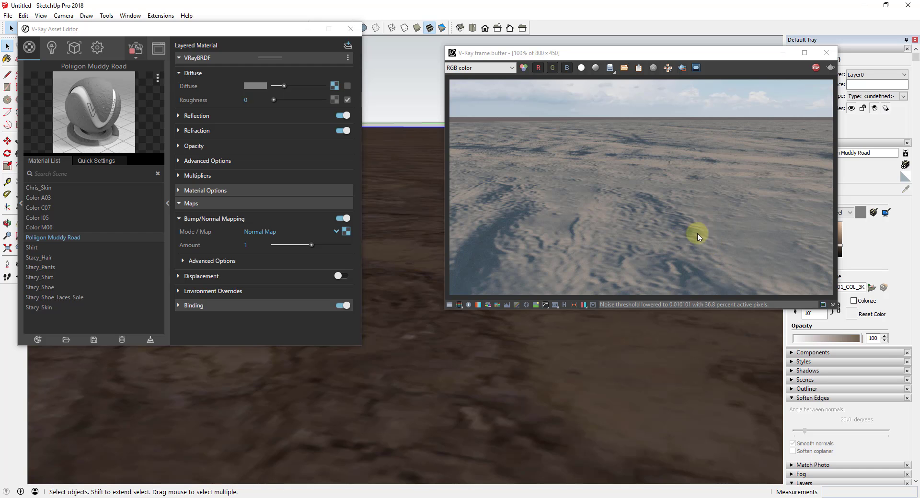
middle_drag(645, 357, 540, 349)
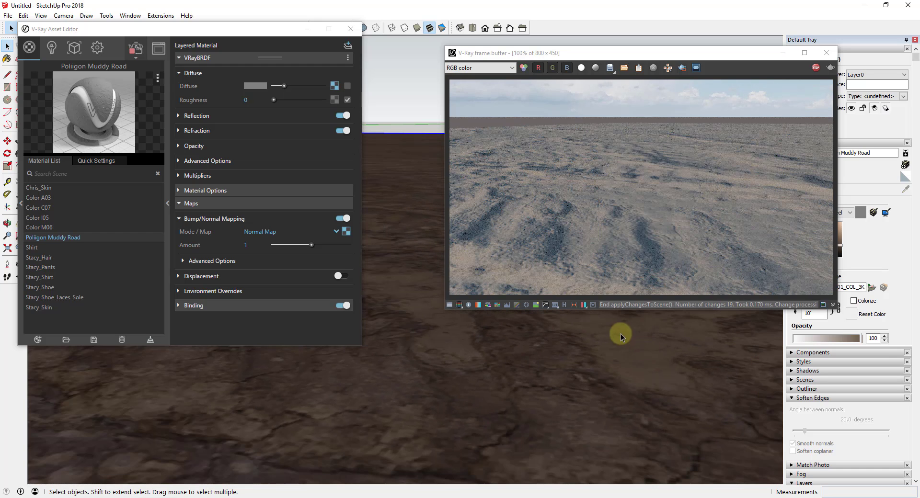
middle_drag(679, 355, 679, 405)
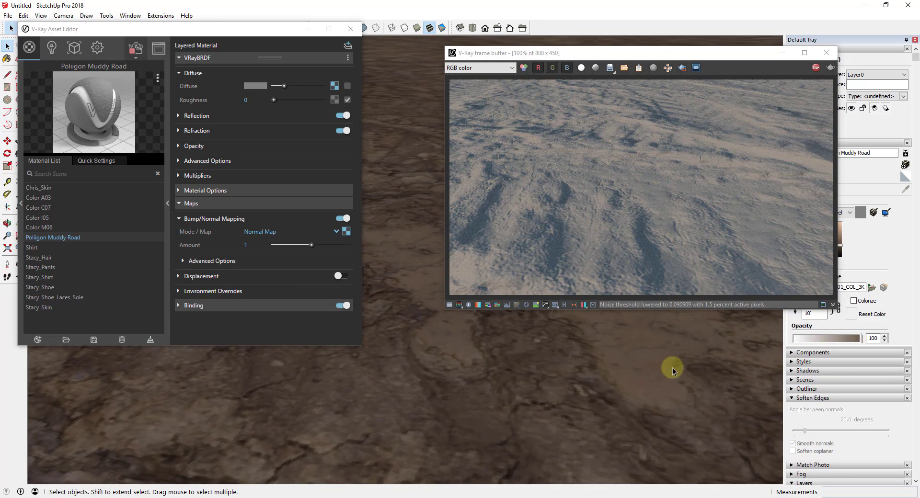
scroll(712, 385, up, 2)
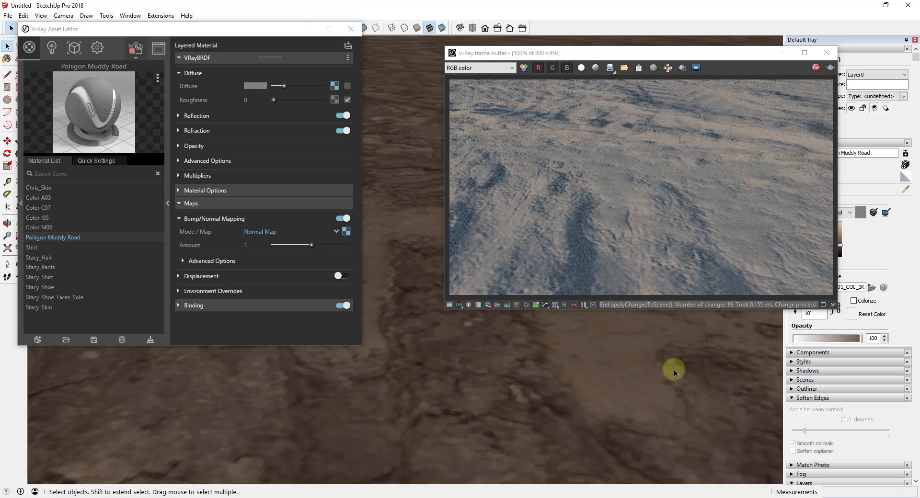
middle_drag(674, 370, 663, 263)
middle_drag(603, 372, 610, 335)
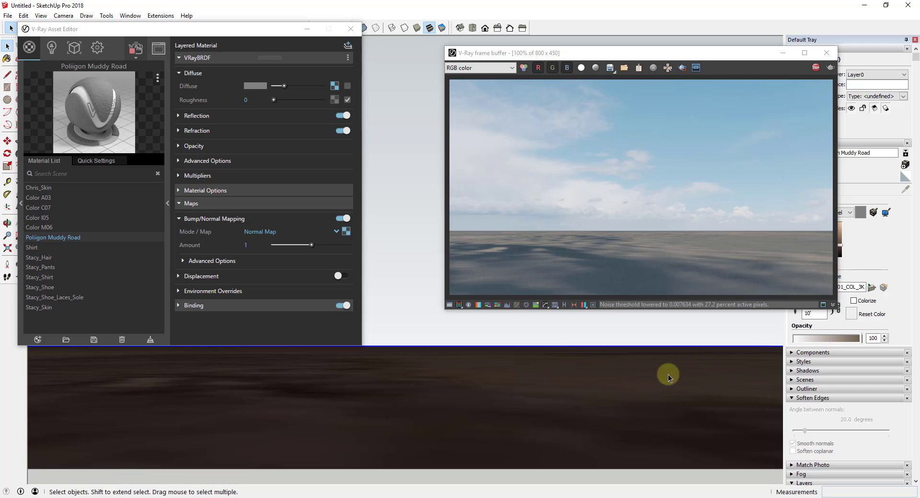
- Inspect the normal-mapped ground at 100% render size from several orbit angles
mouse_move(653, 344)
middle_down()
mouse_move(628, 467)
mouse_move(661, 302)
middle_up()
double_click(650, 191)
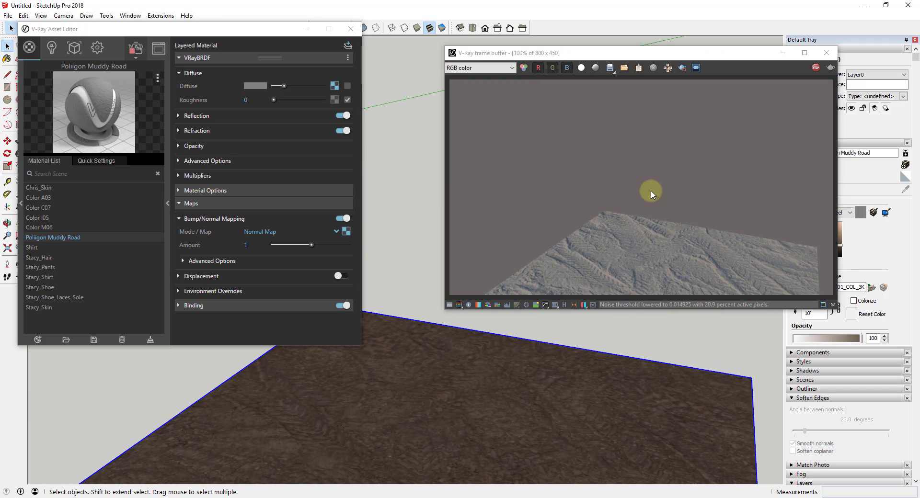
mouse_move(546, 417)
middle_down()
mouse_move(596, 407)
mouse_move(605, 297)
mouse_move(598, 398)
mouse_move(616, 417)
mouse_move(714, 431)
mouse_move(628, 363)
mouse_move(675, 401)
middle_up()
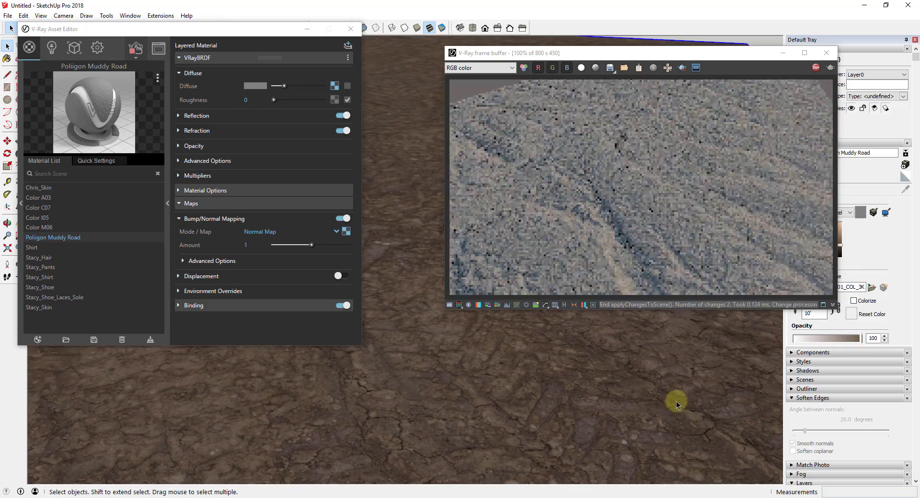
mouse_move(579, 406)
middle_down()
mouse_move(661, 407)
mouse_move(546, 336)
middle_up()
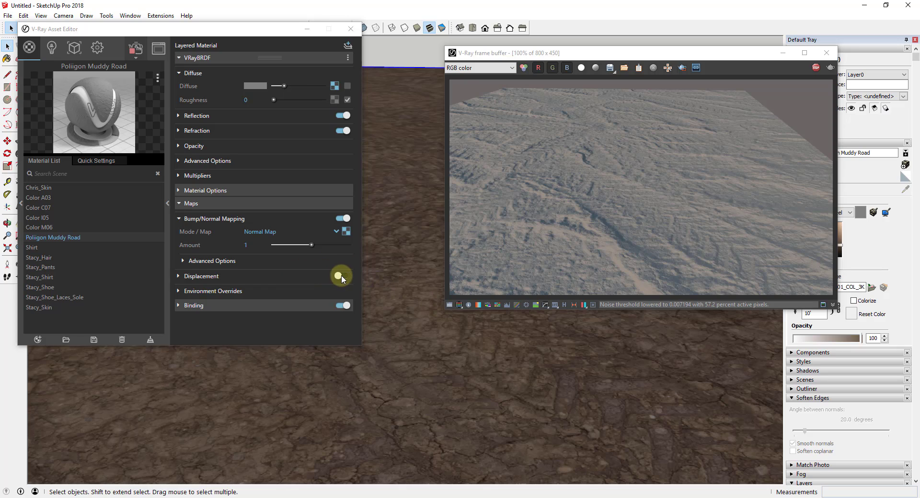
key(o)
drag(651, 344, 490, 382)
key(space)
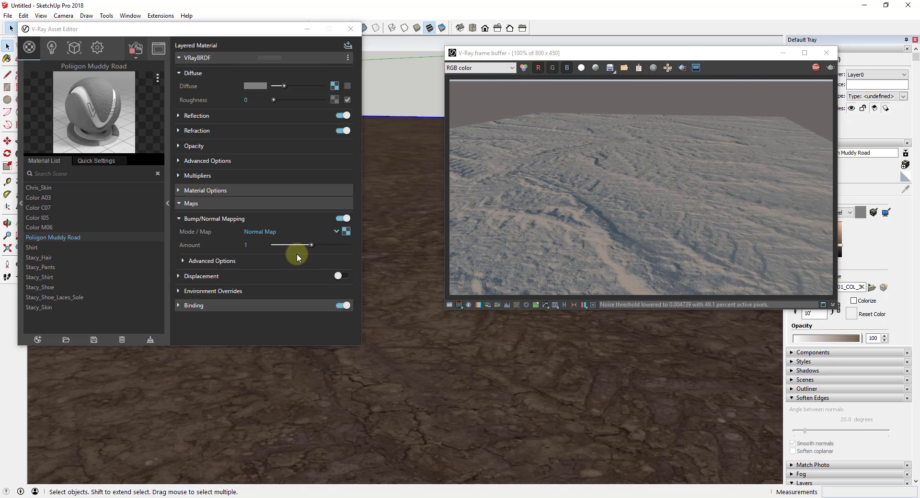
- Switch on displacement with GroundTireTracks001_DISP_3K as its bitmap map, then lower the Amount slider
click(200, 277)
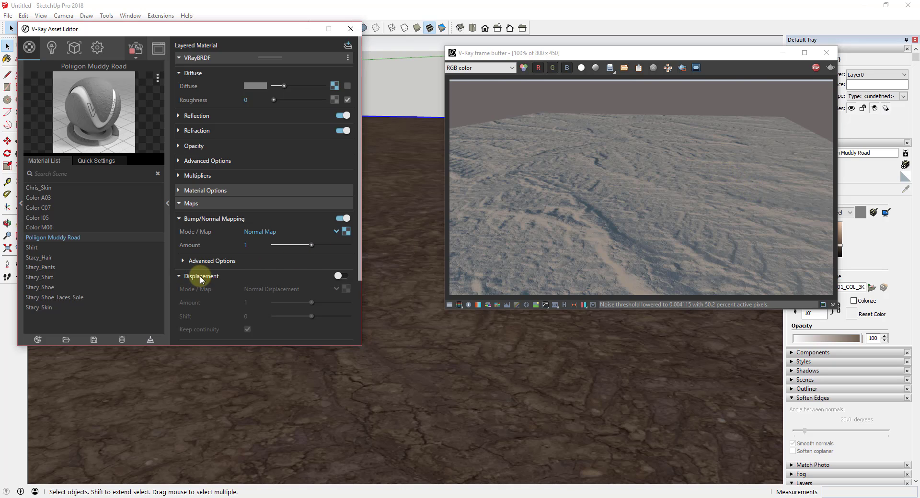
click(339, 276)
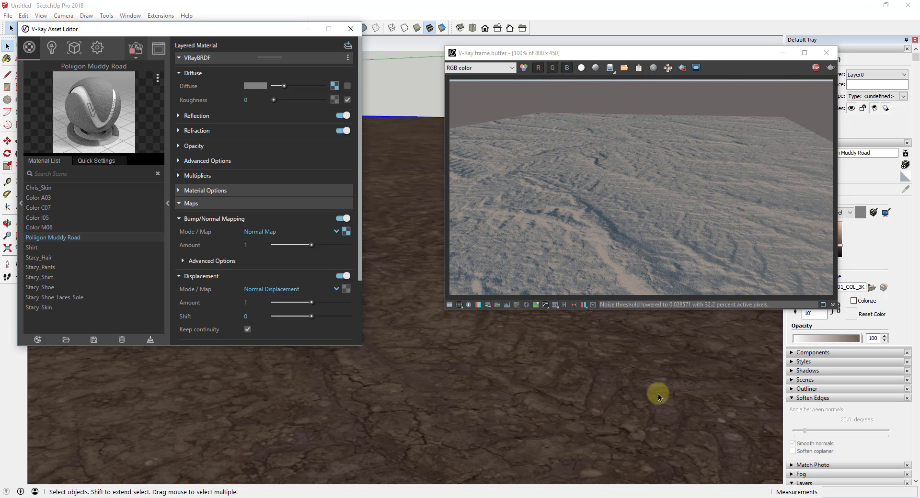
click(347, 290)
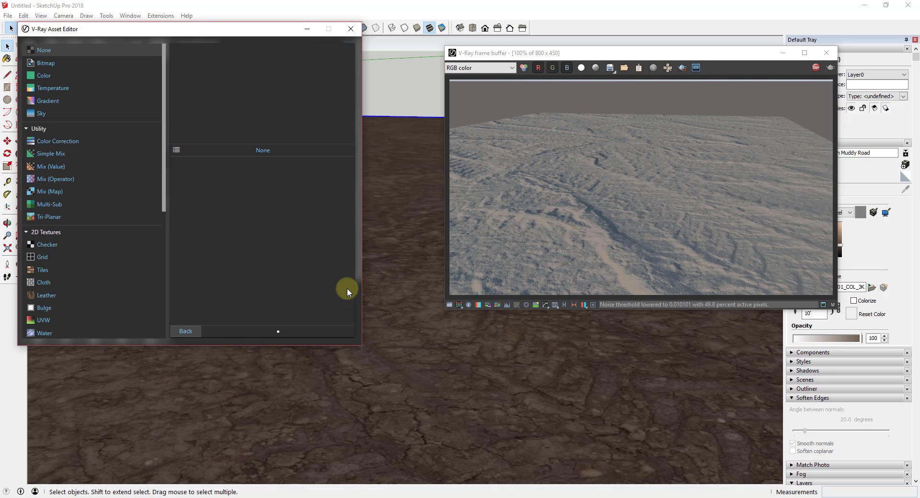
click(41, 62)
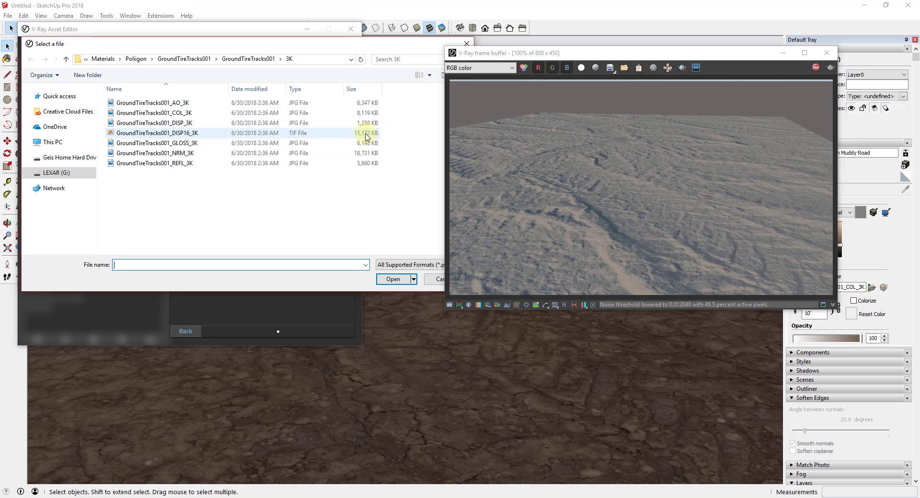
double_click(189, 125)
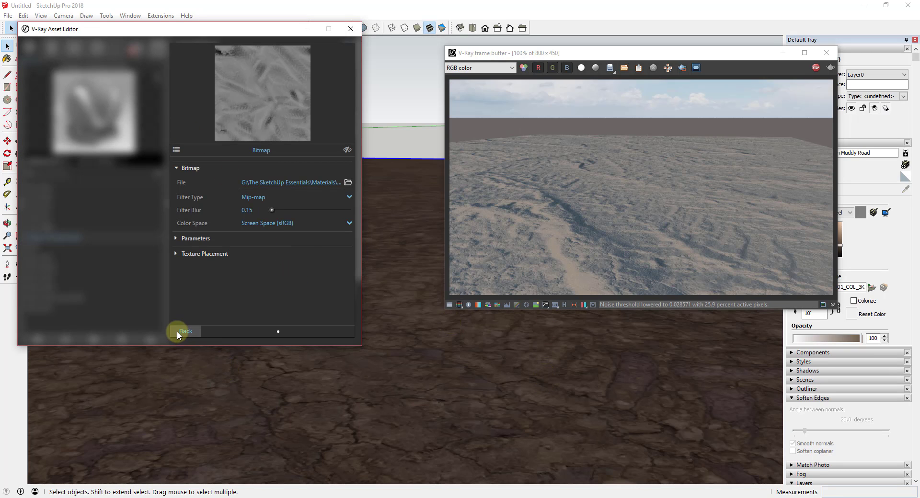
click(184, 331)
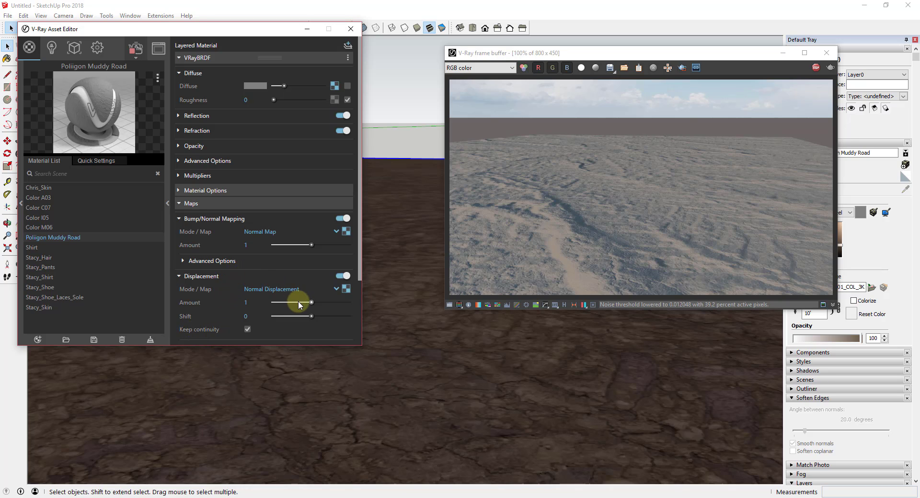
drag(315, 304, 276, 303)
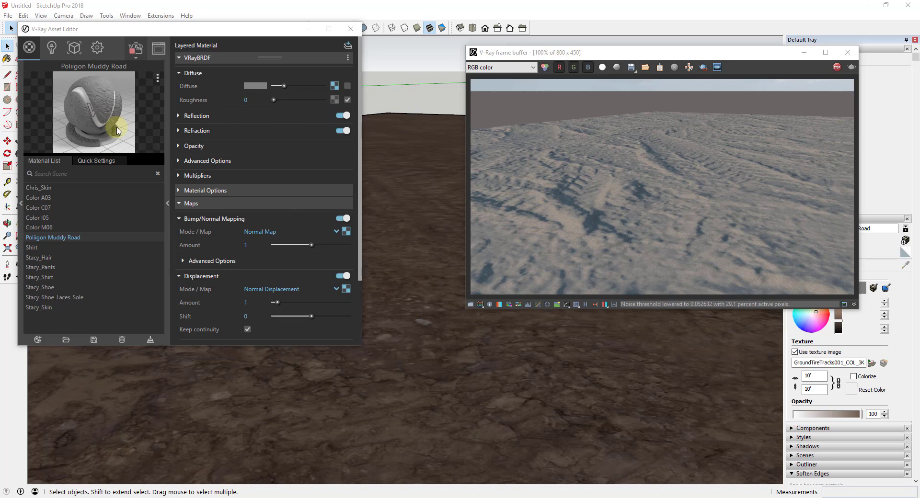
- Restart the interactive render and orbit the camera to view the ground from a lower angle
click(836, 67)
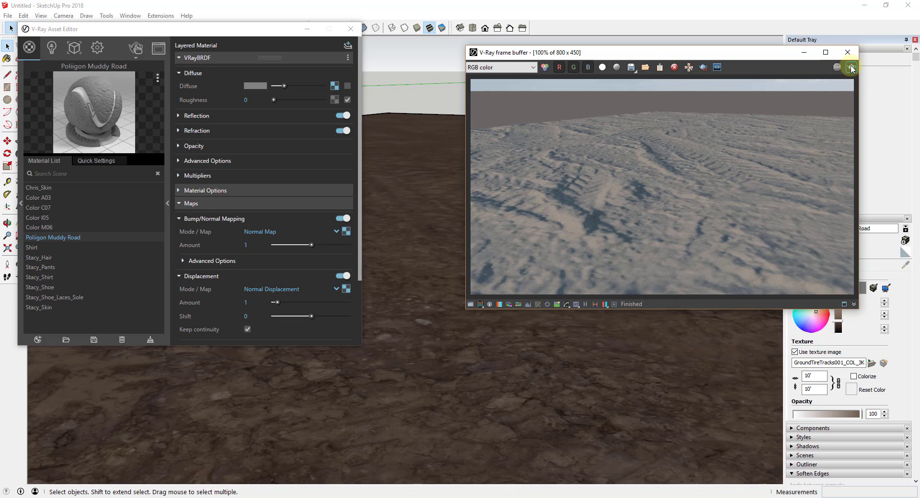
click(851, 67)
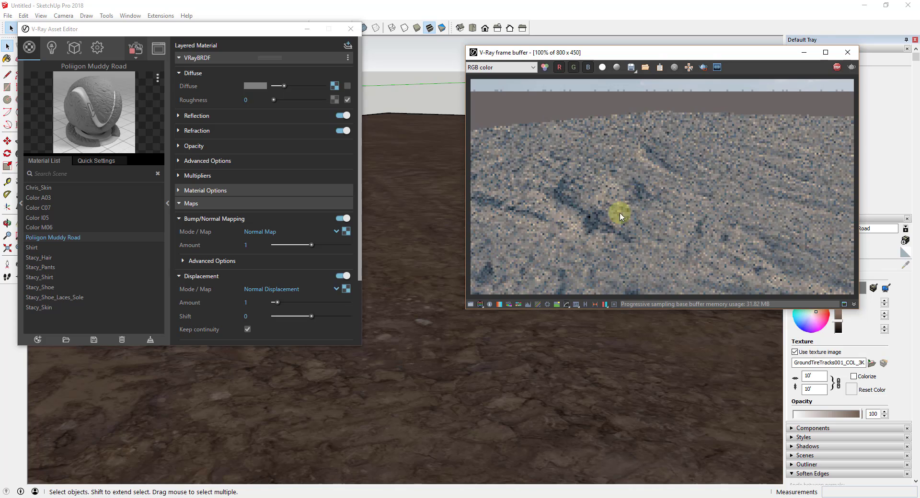
click(247, 303)
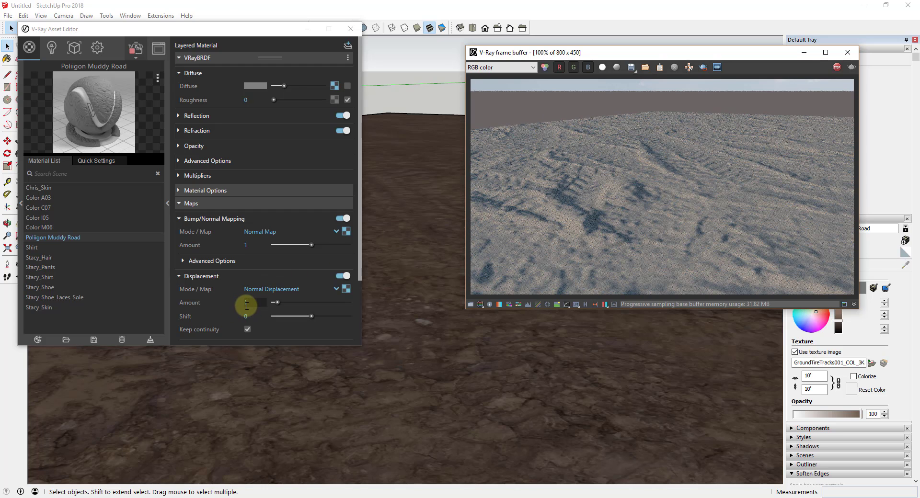
key(Return)
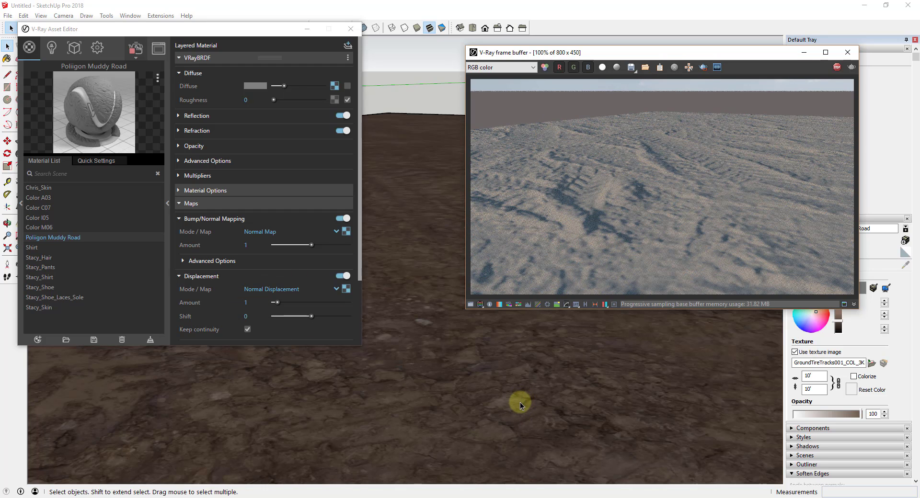
key(o)
drag(513, 408, 505, 294)
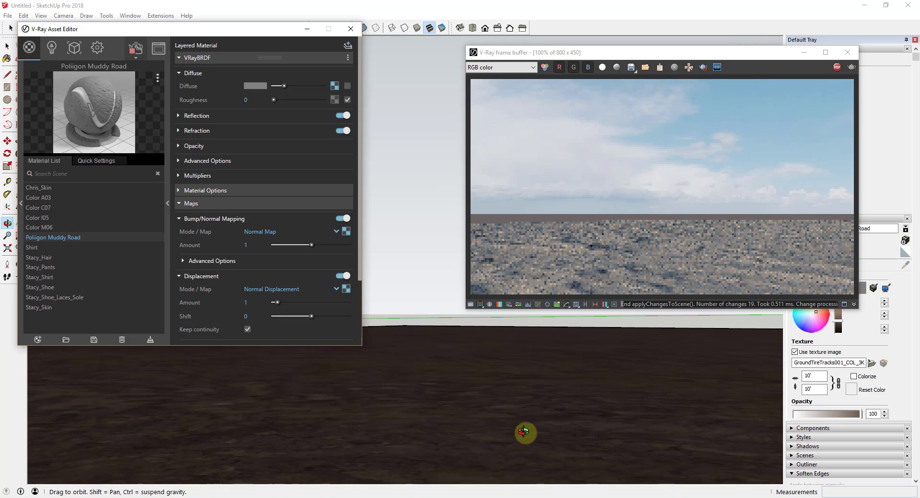
drag(525, 433, 525, 429)
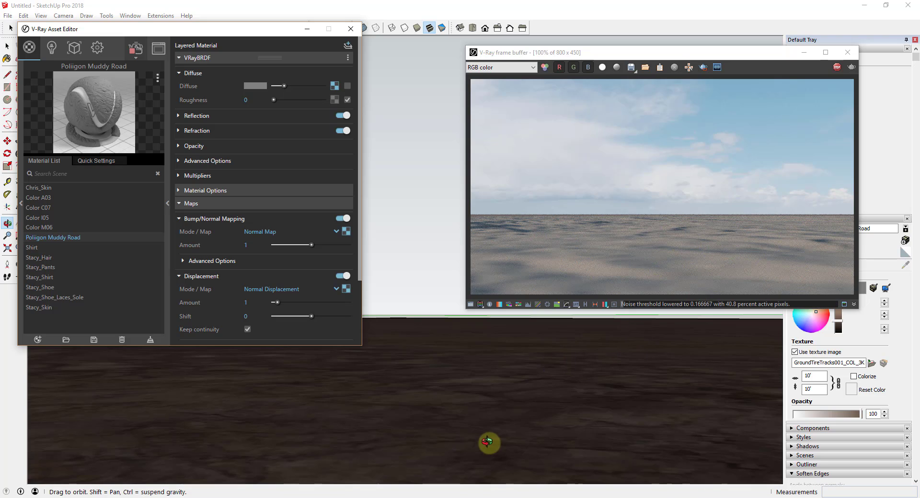
scroll(533, 381, down, 3)
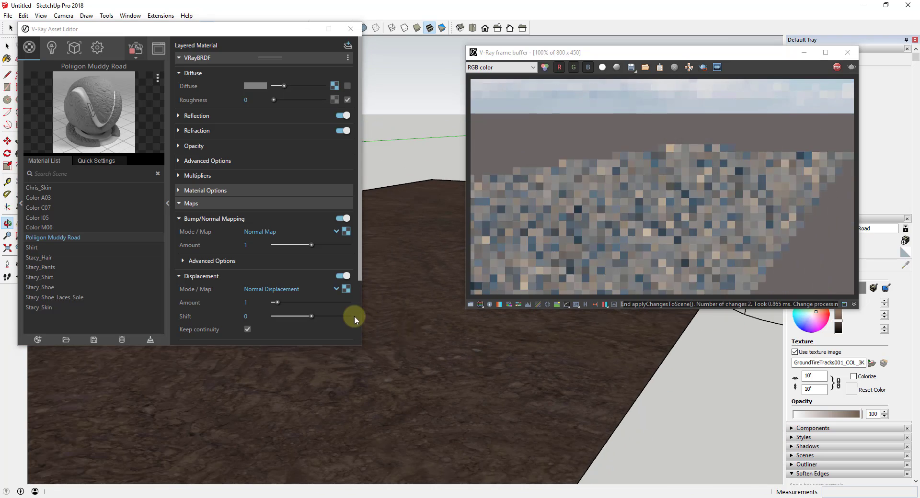
- Set the displacement amount to 5 and orbit to inspect the deeper tire ruts
click(246, 302)
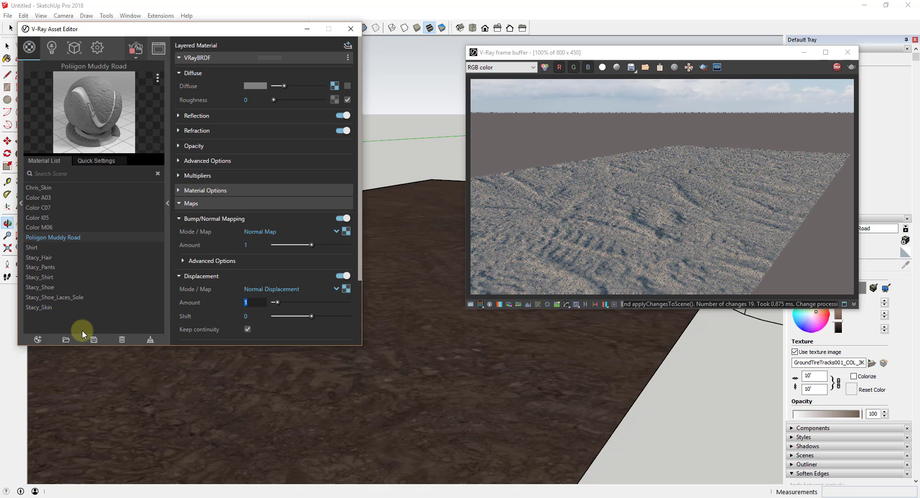
key(Return)
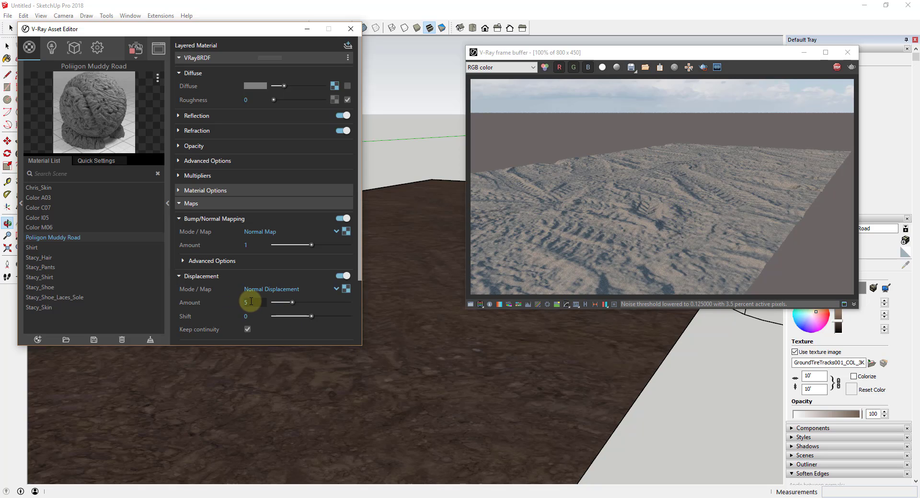
key(Return)
mouse_move(640, 376)
mouse_down()
mouse_move(411, 330)
mouse_move(401, 318)
mouse_up()
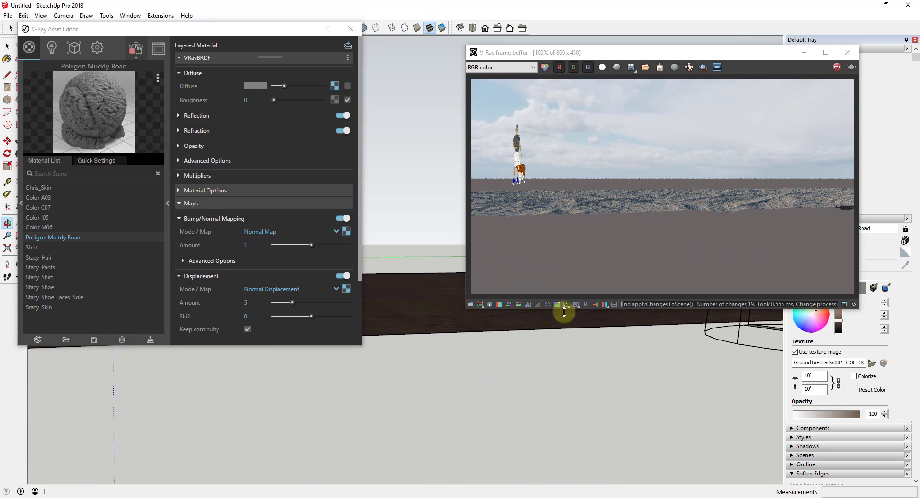
mouse_move(661, 314)
mouse_down()
mouse_move(674, 337)
mouse_move(620, 183)
mouse_move(510, 187)
mouse_up()
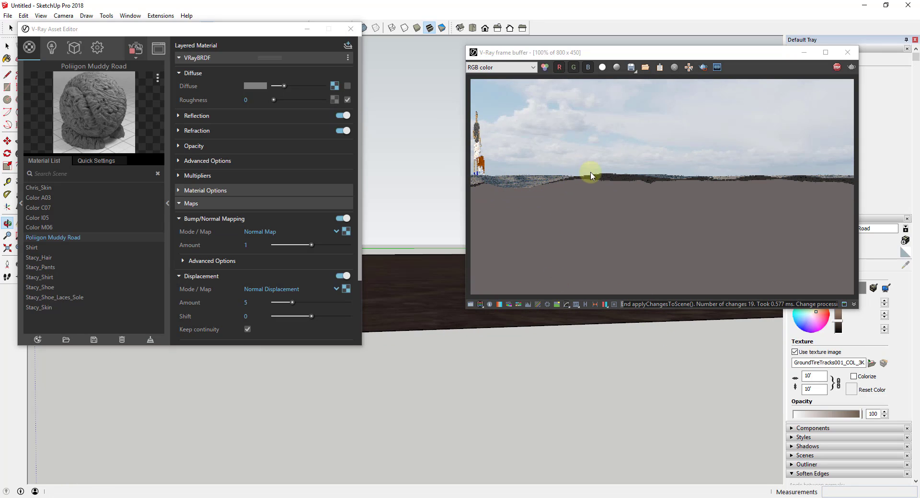
- Set the displacement amount to 10
click(246, 302)
text(10)
key(Return)
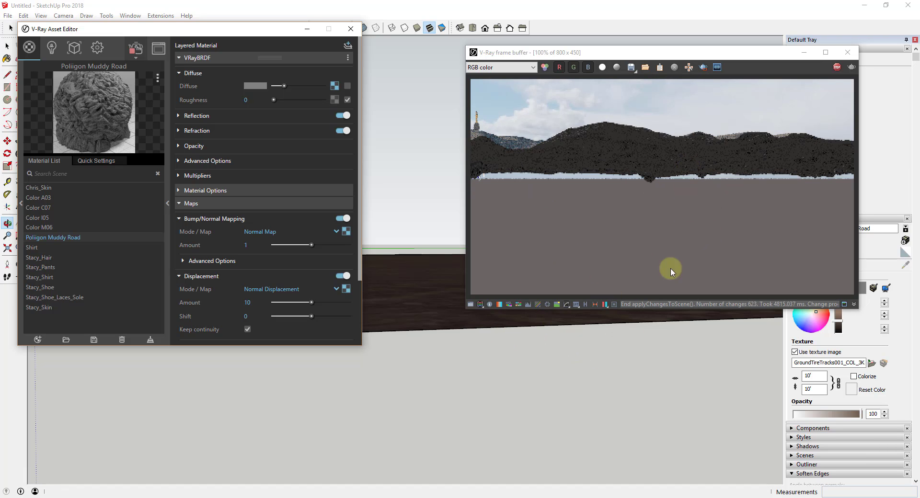
- Orbit to check the amount-10 render, then switch displacement off for comparison
mouse_move(513, 352)
mouse_down()
mouse_move(559, 419)
mouse_move(555, 437)
mouse_up()
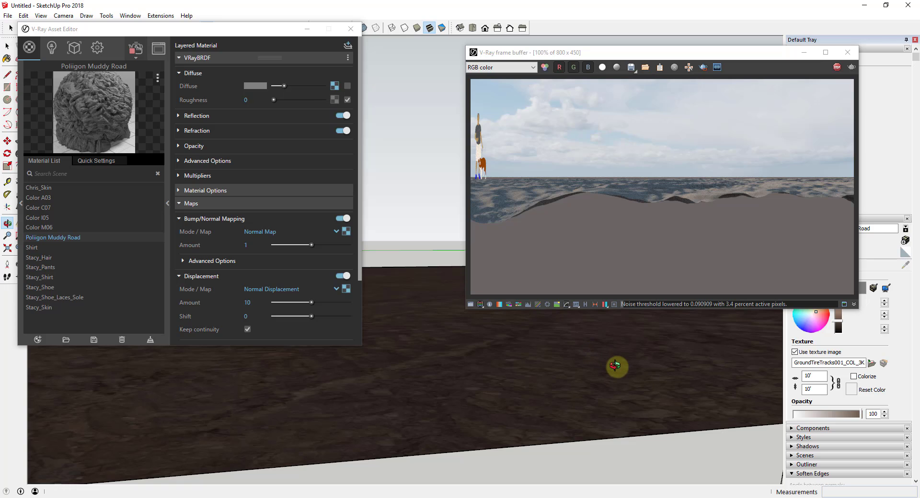
drag(615, 356, 619, 358)
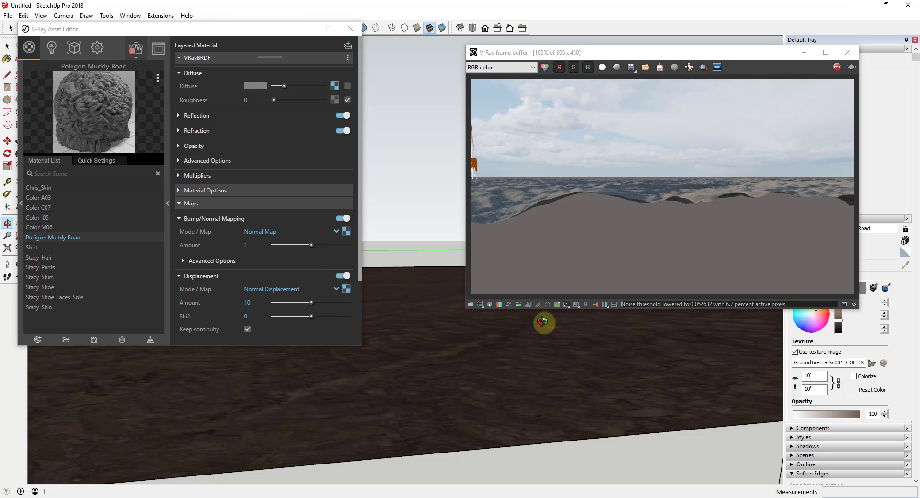
click(346, 276)
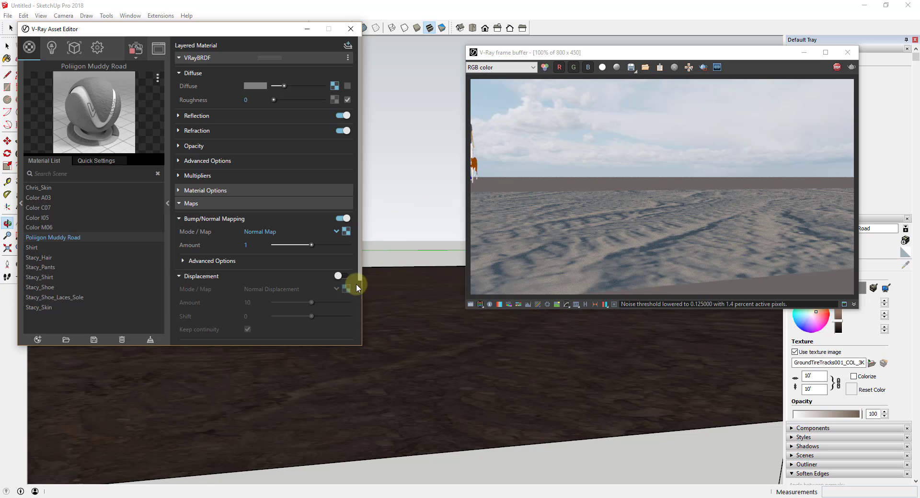
- Re-enable displacement and tick the Diffuse texture so the rutted ground renders brown
click(340, 277)
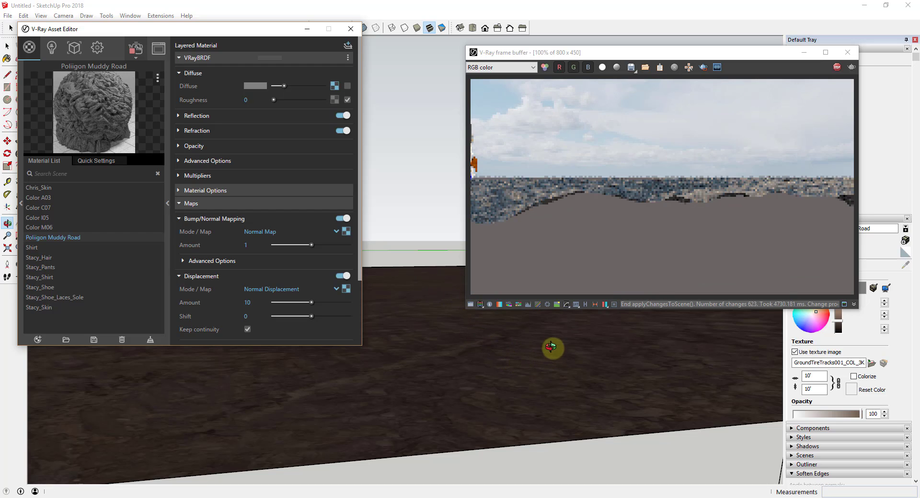
mouse_move(540, 370)
mouse_down()
mouse_move(583, 404)
mouse_move(542, 361)
mouse_up()
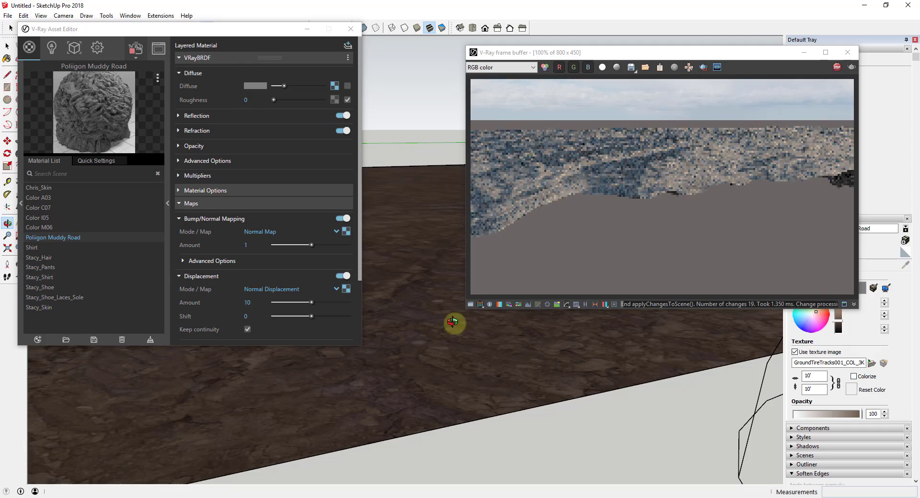
mouse_move(452, 322)
mouse_down()
mouse_move(415, 211)
mouse_move(518, 273)
mouse_move(494, 411)
mouse_move(546, 412)
mouse_up()
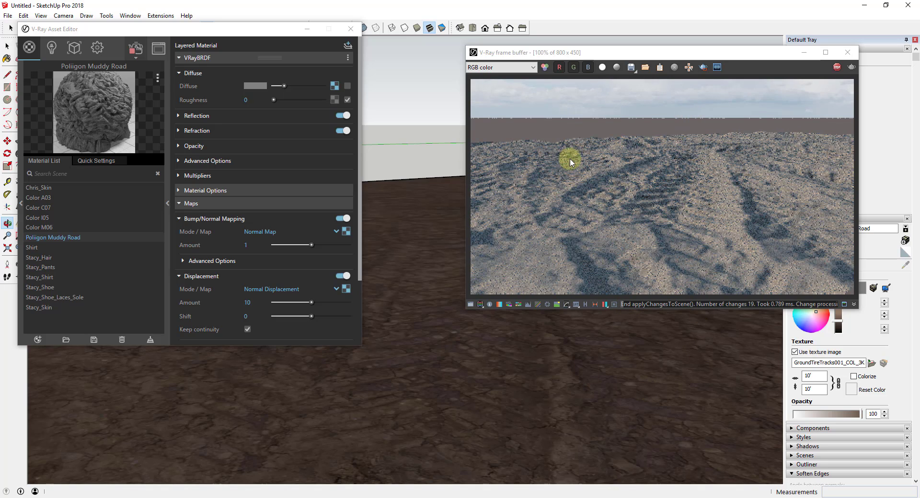
click(345, 86)
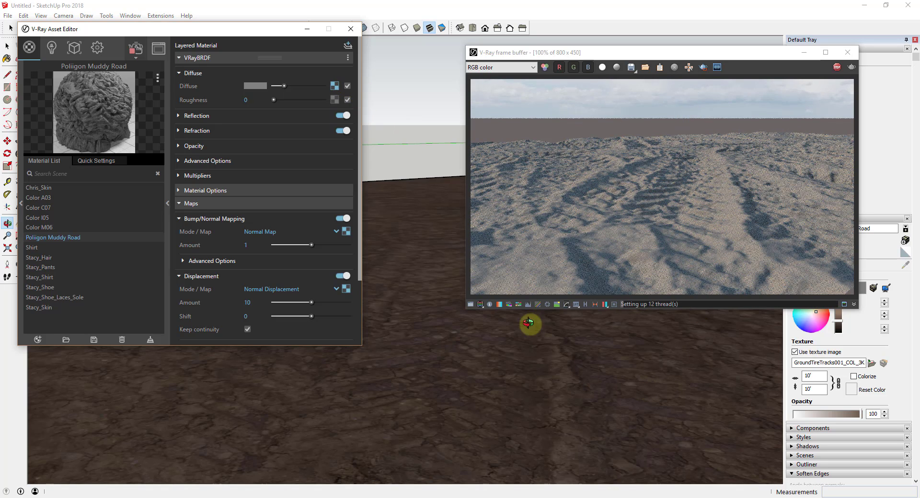